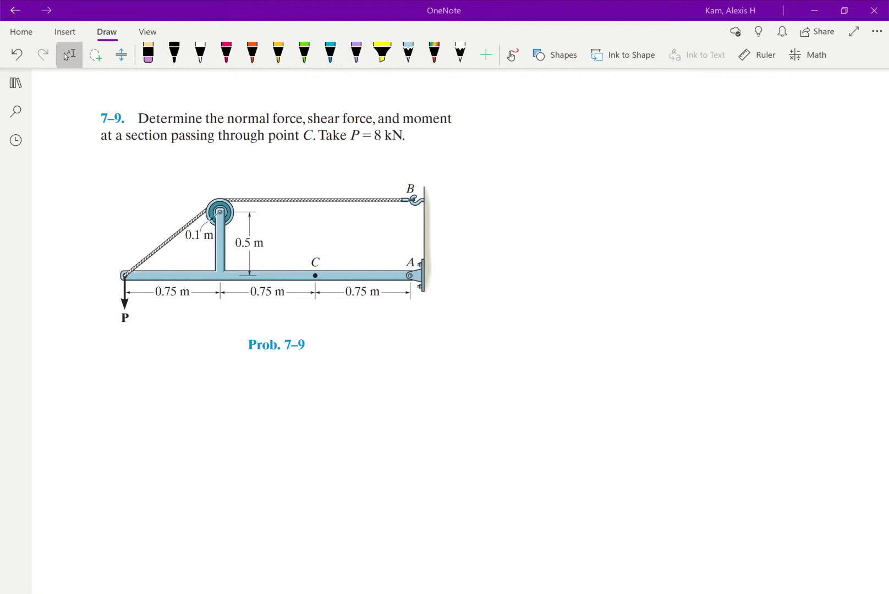
- Scroll down to the empty area below the problem 7-9 figure
scroll(462, 330, down, 1)
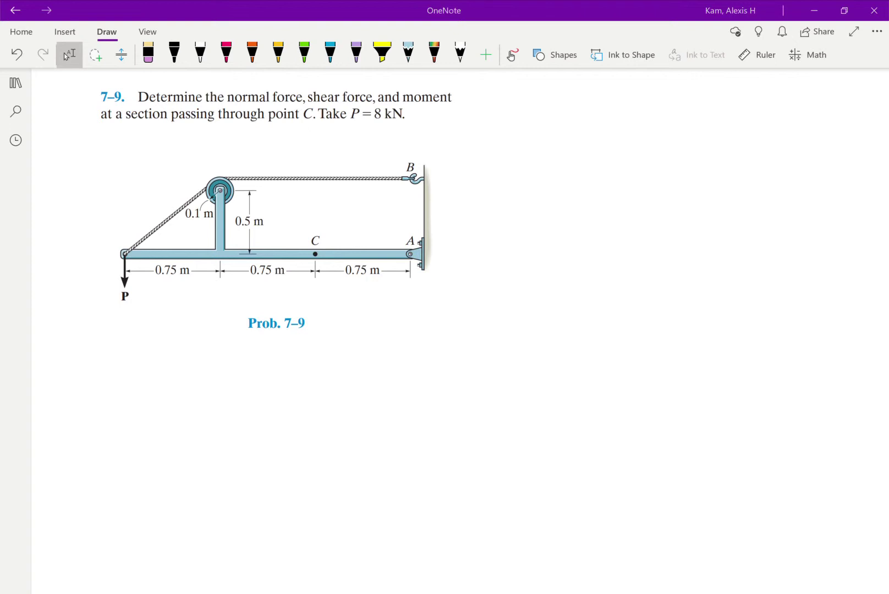
- Draw the beam rectangle, the vertical post and the diagonal cable in black ink
click(174, 54)
mouse_move(118, 435)
mouse_down()
mouse_move(152, 412)
mouse_move(406, 398)
mouse_move(412, 428)
mouse_up()
drag(118, 433, 412, 426)
mouse_move(206, 367)
mouse_down()
mouse_move(207, 406)
mouse_move(226, 383)
mouse_move(226, 409)
mouse_up()
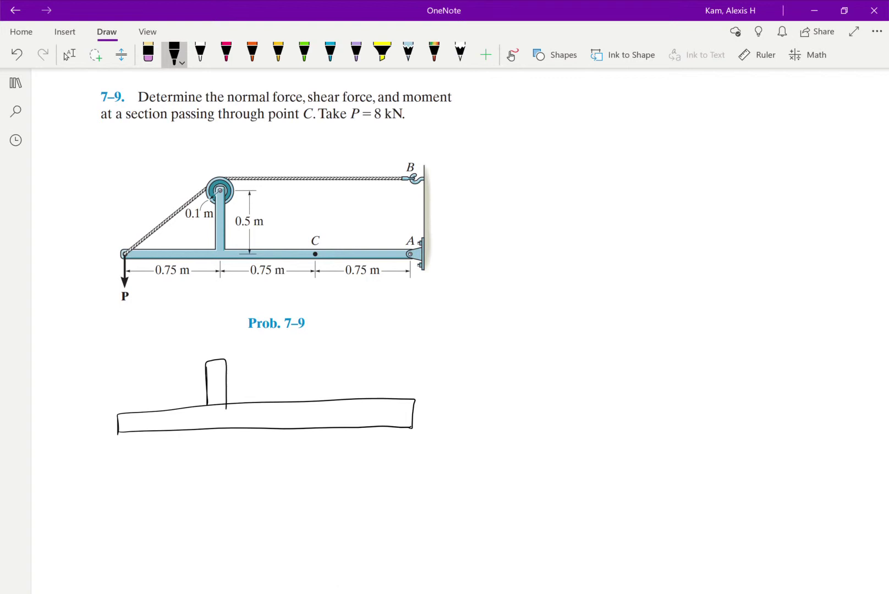
click(66, 56)
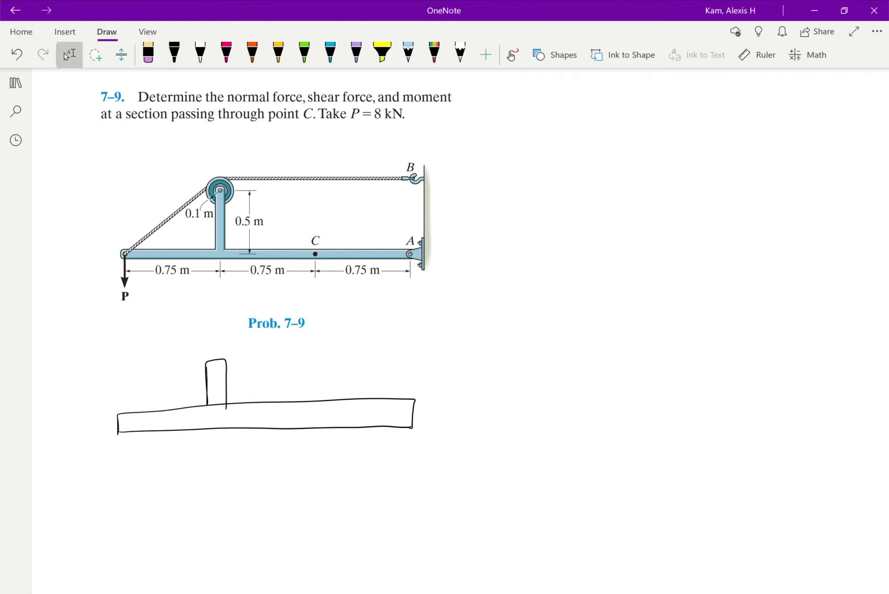
click(174, 54)
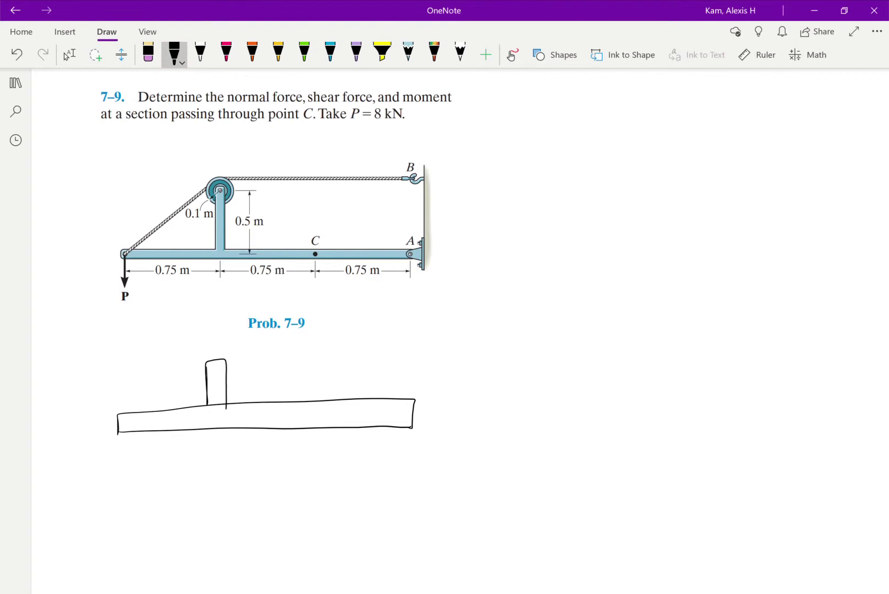
mouse_move(118, 412)
mouse_down()
mouse_move(207, 361)
mouse_move(293, 357)
mouse_move(283, 351)
mouse_move(289, 365)
mouse_move(310, 365)
mouse_up()
- Label the cable tension T and add the downward load P = 8kN at the beam's left end
drag(303, 348, 326, 347)
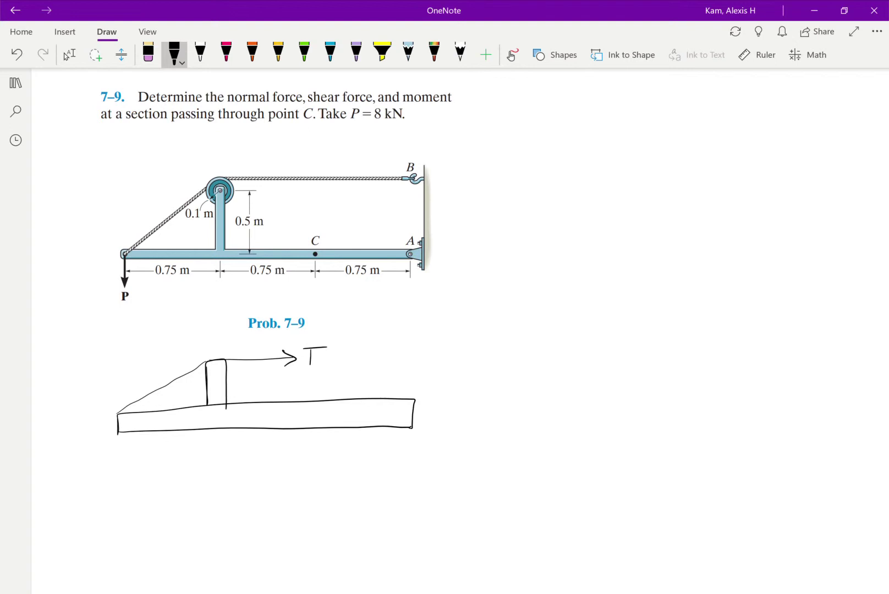
mouse_move(117, 433)
mouse_down()
mouse_move(117, 494)
mouse_move(128, 480)
mouse_move(112, 519)
mouse_up()
mouse_move(110, 500)
mouse_down()
mouse_move(112, 518)
mouse_move(113, 508)
mouse_move(150, 514)
mouse_up()
drag(156, 499, 158, 508)
drag(161, 510, 174, 494)
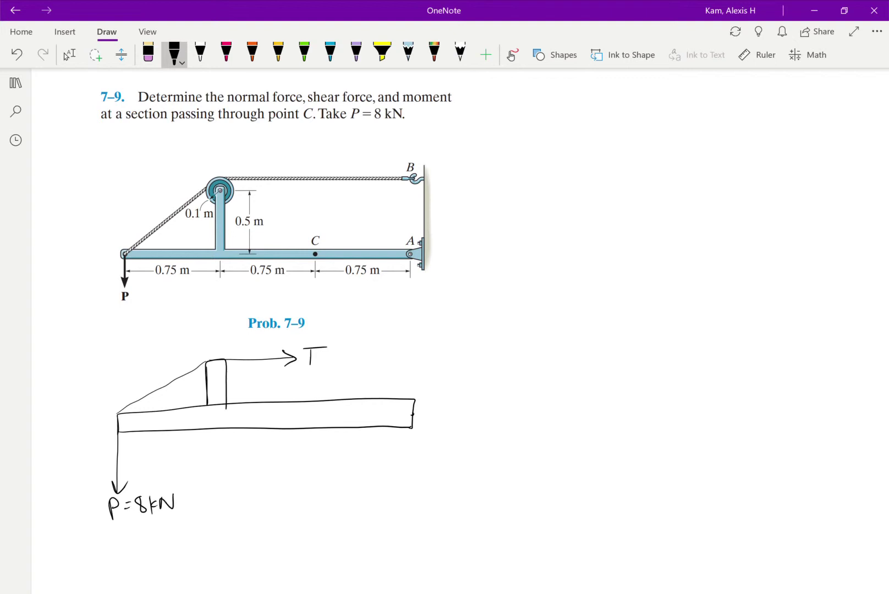
- Mark support A with its horizontal reaction Ax and label point C on the beam
mouse_move(410, 411)
mouse_down()
mouse_move(391, 411)
mouse_move(403, 438)
mouse_move(420, 438)
mouse_move(400, 494)
mouse_move(422, 482)
mouse_move(420, 509)
mouse_up()
mouse_move(428, 403)
mouse_down()
mouse_move(428, 419)
mouse_move(509, 408)
mouse_up()
mouse_move(509, 407)
mouse_down()
mouse_move(515, 431)
mouse_move(515, 419)
mouse_up()
mouse_move(526, 420)
mouse_down()
mouse_move(533, 436)
mouse_move(524, 437)
mouse_up()
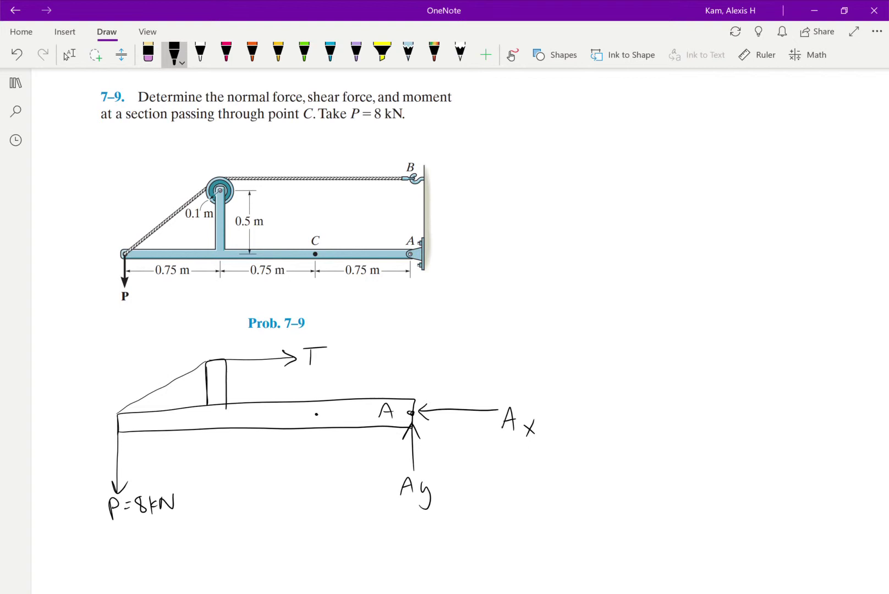
mouse_move(300, 409)
mouse_down()
mouse_move(314, 453)
mouse_move(324, 445)
mouse_move(329, 451)
mouse_up()
- Dimension the three 0.75 m spacings along the beam and draw the pulley atop the post
mouse_move(325, 444)
mouse_down()
mouse_move(399, 439)
mouse_move(353, 462)
mouse_move(380, 466)
mouse_up()
click(360, 465)
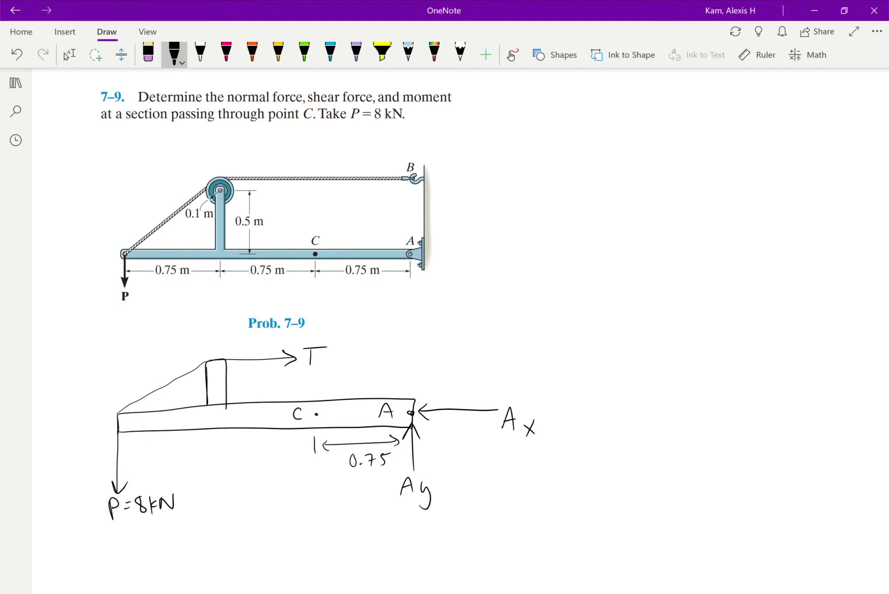
mouse_move(218, 435)
mouse_down()
mouse_move(218, 447)
mouse_move(227, 444)
mouse_up()
mouse_move(227, 444)
mouse_down()
mouse_move(301, 440)
mouse_move(245, 459)
mouse_move(260, 466)
mouse_move(281, 453)
mouse_up()
click(252, 460)
drag(260, 472, 273, 480)
mouse_move(131, 448)
mouse_down()
mouse_move(203, 442)
mouse_move(154, 457)
mouse_move(175, 465)
mouse_up()
click(160, 460)
drag(176, 453, 196, 468)
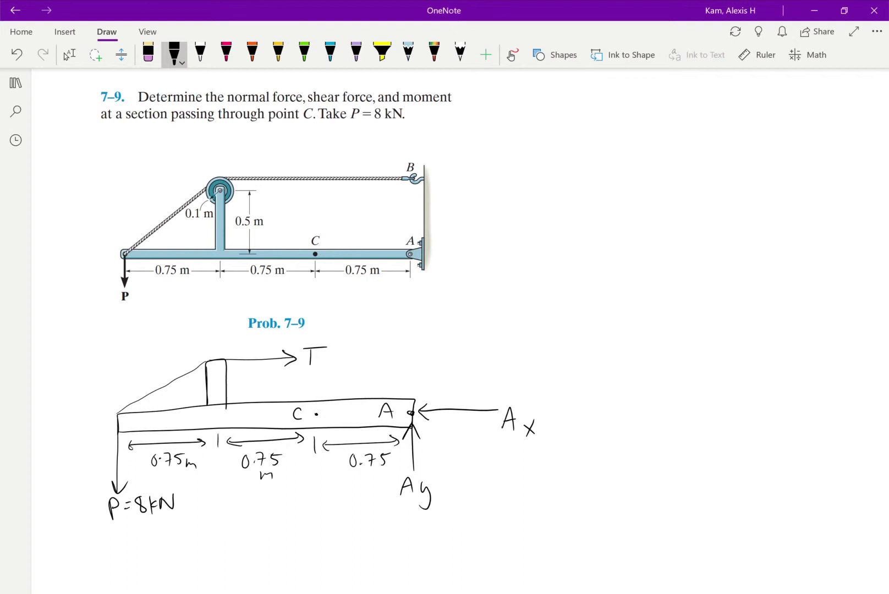
mouse_move(207, 366)
mouse_down()
mouse_move(224, 364)
mouse_move(213, 348)
mouse_move(218, 371)
mouse_up()
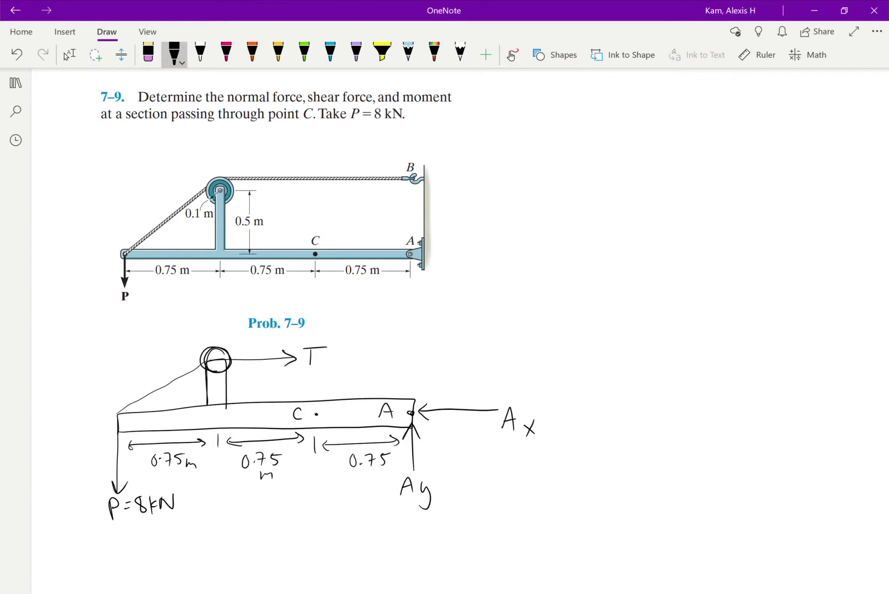
- Erase the old cable and arrowhead, then redraw the cable over the pulley to T
click(258, 360)
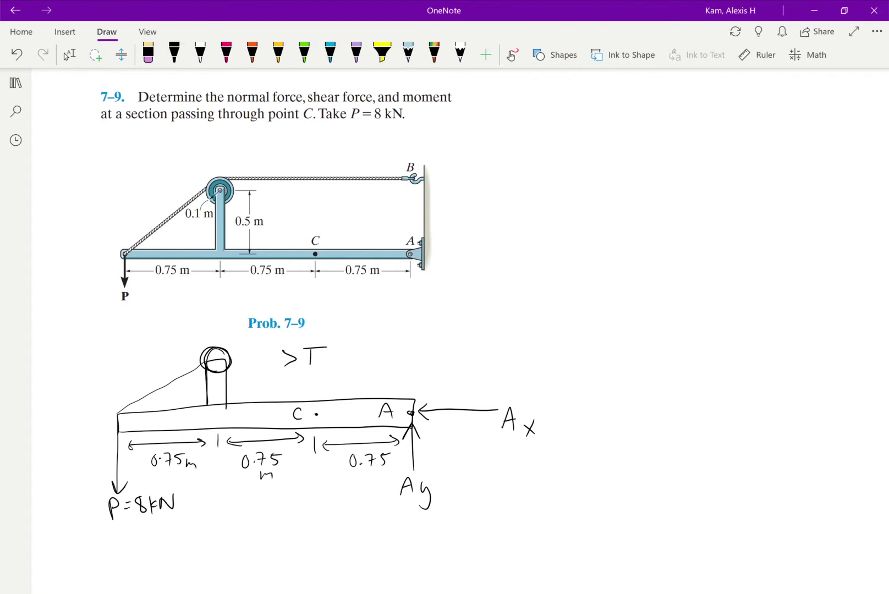
click(159, 388)
click(174, 53)
mouse_move(116, 413)
mouse_down()
mouse_move(198, 345)
mouse_move(293, 356)
mouse_move(240, 343)
mouse_move(161, 370)
mouse_move(117, 410)
mouse_up()
click(290, 358)
click(174, 54)
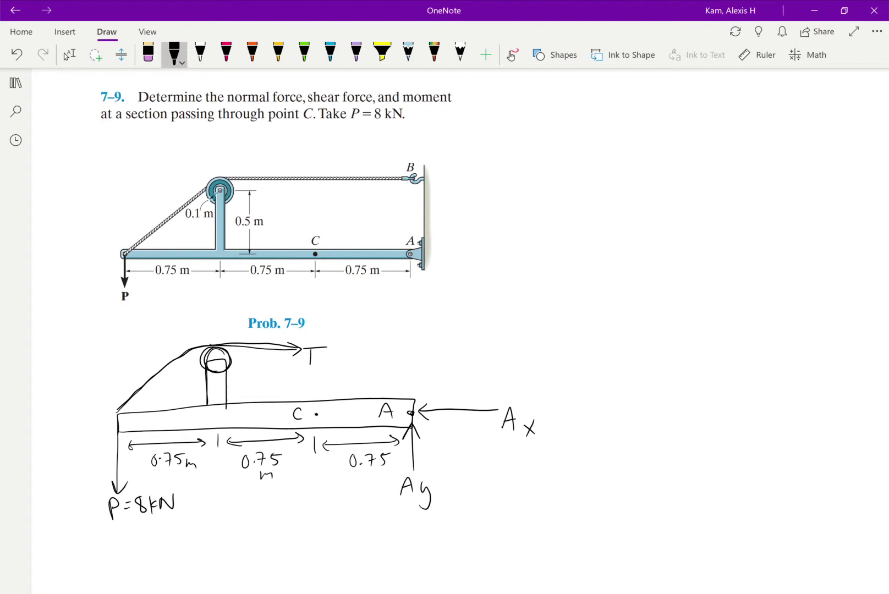
- Dimension the post height from pulley to beam as 0.5m, redoing a faulty arrow
mouse_move(240, 375)
mouse_down()
mouse_move(249, 364)
mouse_move(255, 372)
mouse_up()
mouse_move(248, 367)
mouse_down()
mouse_move(247, 402)
mouse_move(254, 387)
mouse_up()
key(ctrl+z)
key(ctrl+z)
drag(248, 367, 247, 413)
drag(241, 408, 272, 416)
mouse_move(260, 379)
mouse_down()
mouse_move(271, 392)
mouse_move(280, 380)
mouse_up()
click(267, 390)
drag(287, 385, 307, 389)
- Add a leader to the pulley with the note Radius = 0.1m
drag(192, 308, 207, 354)
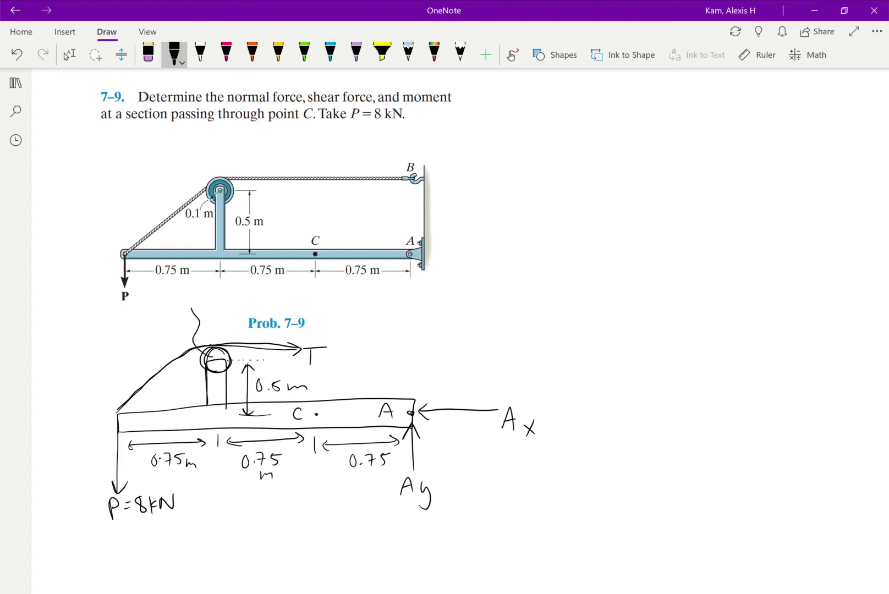
mouse_move(169, 311)
mouse_down()
mouse_move(168, 295)
mouse_move(178, 308)
mouse_move(218, 303)
mouse_up()
click(208, 295)
mouse_move(226, 294)
mouse_down()
mouse_move(221, 307)
mouse_move(241, 298)
mouse_up()
mouse_move(256, 288)
mouse_down()
mouse_move(269, 301)
mouse_move(292, 302)
mouse_up()
click(263, 298)
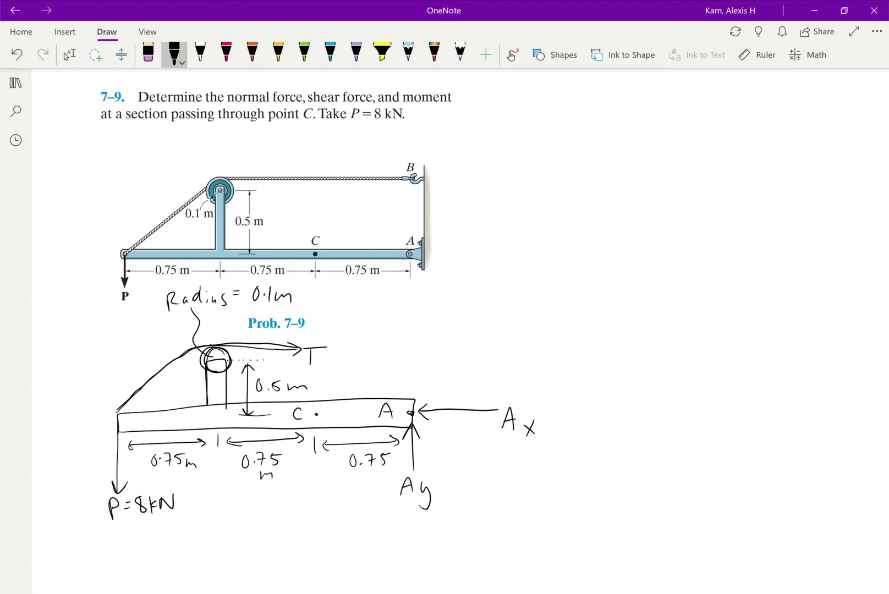
scroll(59, 136, down, 4)
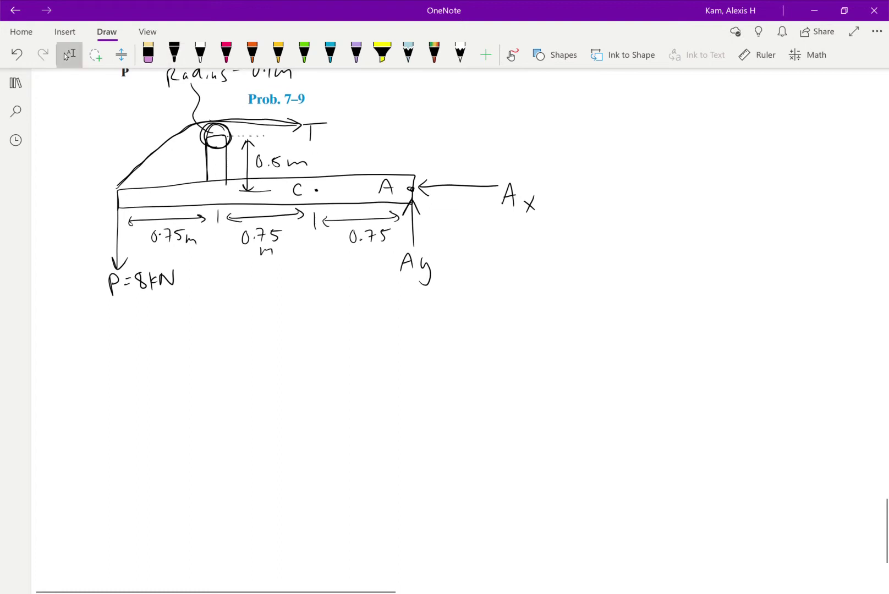
- Draw labelled x-y reference axes and write ΣFx = 0; below the diagram
mouse_move(58, 148)
mouse_down()
mouse_move(83, 148)
mouse_move(68, 130)
mouse_move(66, 102)
mouse_move(61, 114)
mouse_up()
mouse_move(76, 140)
mouse_down()
mouse_move(86, 147)
mouse_move(80, 154)
mouse_up()
mouse_move(100, 138)
mouse_down()
mouse_move(93, 152)
mouse_move(102, 153)
mouse_up()
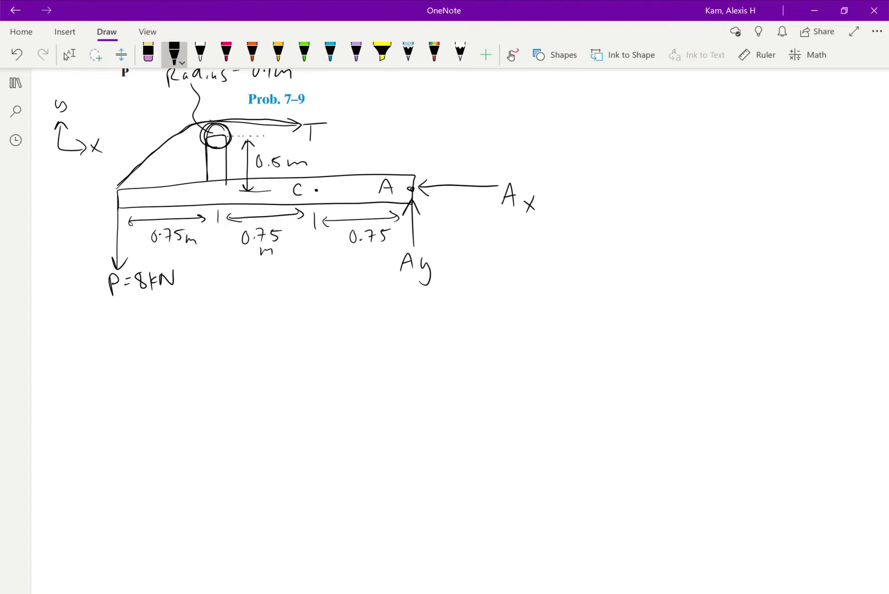
mouse_move(121, 323)
mouse_down()
mouse_move(115, 341)
mouse_move(131, 327)
mouse_move(130, 351)
mouse_up()
mouse_move(128, 330)
mouse_down()
mouse_move(142, 325)
mouse_move(138, 339)
mouse_up()
drag(146, 337, 147, 350)
drag(164, 334, 174, 336)
mouse_move(189, 325)
mouse_down()
mouse_move(181, 337)
mouse_move(193, 327)
mouse_move(209, 352)
mouse_up()
click(207, 340)
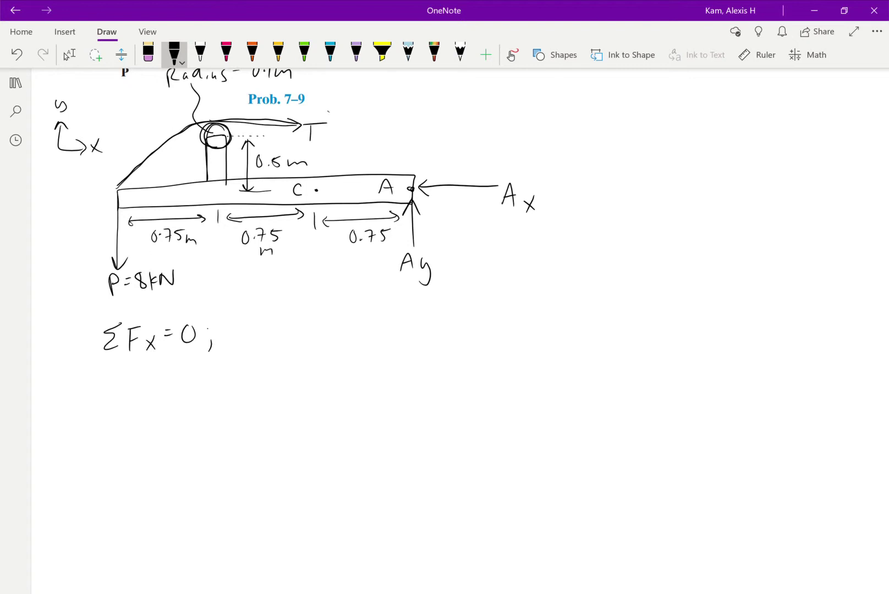
- Circle T and Ax in cyan, then write T = Ax in black
mouse_move(328, 110)
mouse_down()
mouse_move(211, 124)
mouse_move(287, 147)
mouse_move(341, 122)
mouse_up()
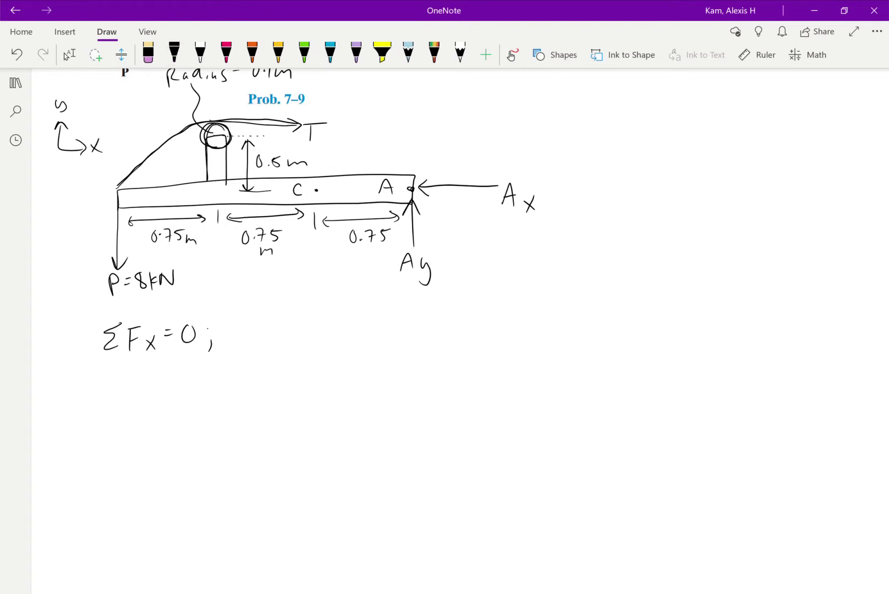
click(330, 54)
mouse_move(333, 113)
mouse_down()
mouse_move(249, 107)
mouse_move(243, 144)
mouse_move(337, 132)
mouse_move(234, 113)
mouse_move(219, 129)
mouse_move(310, 144)
mouse_move(324, 110)
mouse_up()
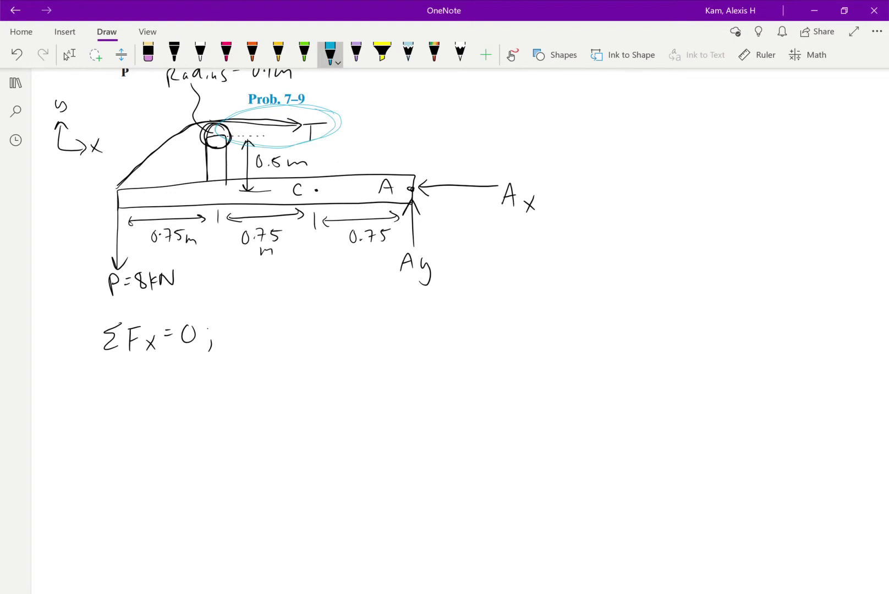
mouse_move(529, 174)
mouse_down()
mouse_move(414, 180)
mouse_move(528, 218)
mouse_move(488, 171)
mouse_move(552, 204)
mouse_move(542, 182)
mouse_up()
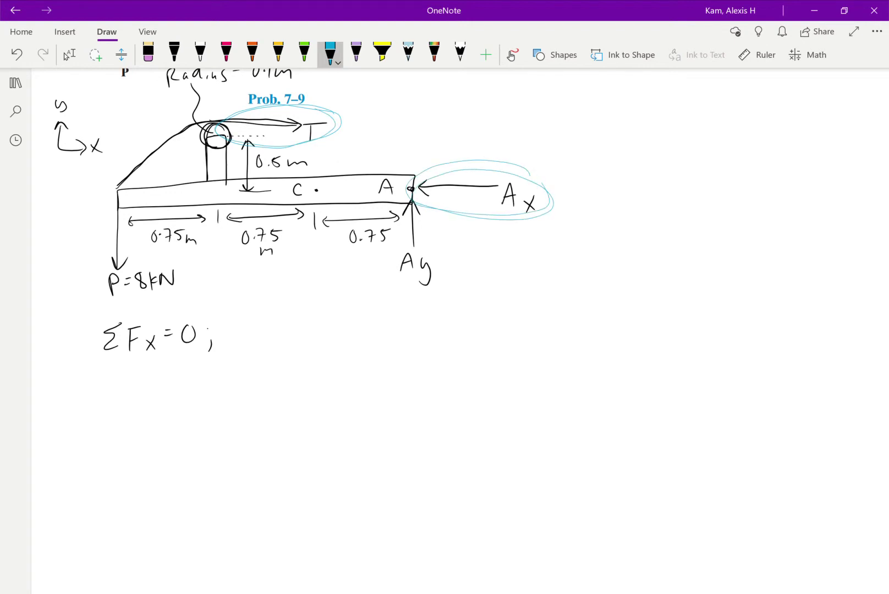
click(174, 52)
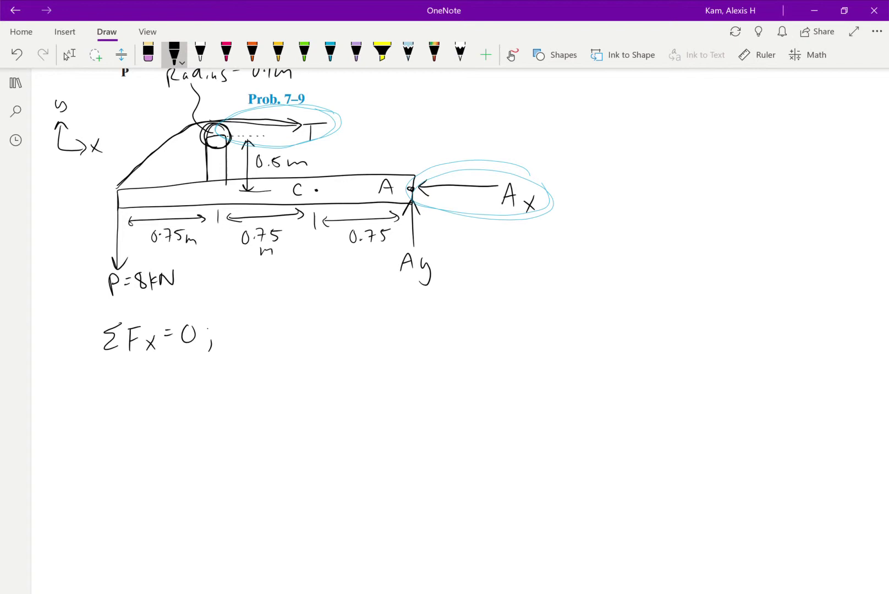
mouse_move(160, 376)
mouse_down()
mouse_move(158, 400)
mouse_move(172, 376)
mouse_up()
drag(170, 385, 182, 388)
mouse_move(187, 400)
mouse_down()
mouse_move(203, 400)
mouse_move(204, 388)
mouse_up()
mouse_move(221, 385)
mouse_down()
mouse_move(215, 401)
mouse_move(223, 400)
mouse_up()
- Write the vertical force balance ΣFy = 0; in black ink
scroll(440, 330, down, 2)
scroll(440, 330, up, 1)
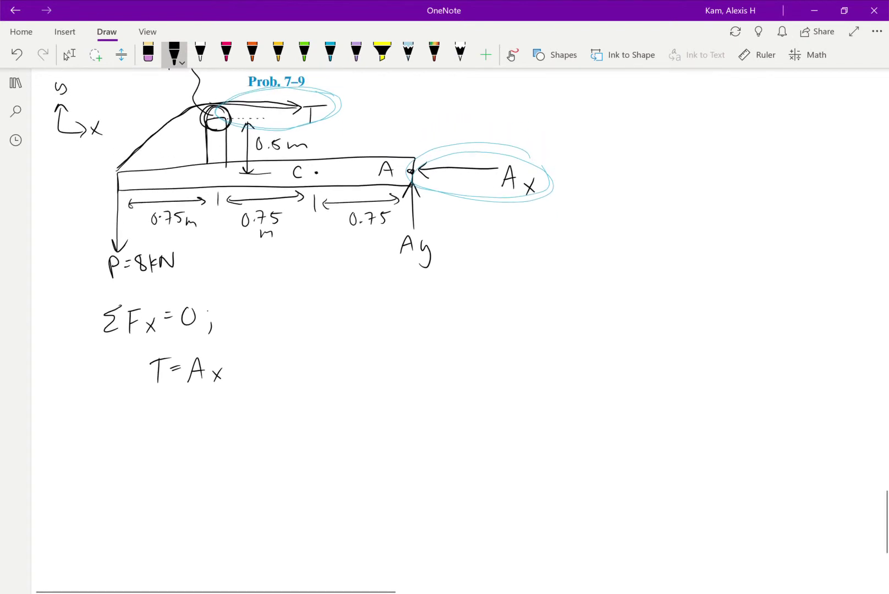
mouse_move(123, 414)
mouse_down()
mouse_move(111, 426)
mouse_move(124, 440)
mouse_up()
mouse_move(138, 418)
mouse_down()
mouse_move(137, 443)
mouse_move(150, 415)
mouse_up()
mouse_move(133, 433)
mouse_down()
mouse_move(161, 440)
mouse_move(155, 466)
mouse_up()
drag(176, 418, 183, 417)
mouse_move(176, 422)
mouse_down()
mouse_move(193, 418)
mouse_move(211, 438)
mouse_up()
click(213, 421)
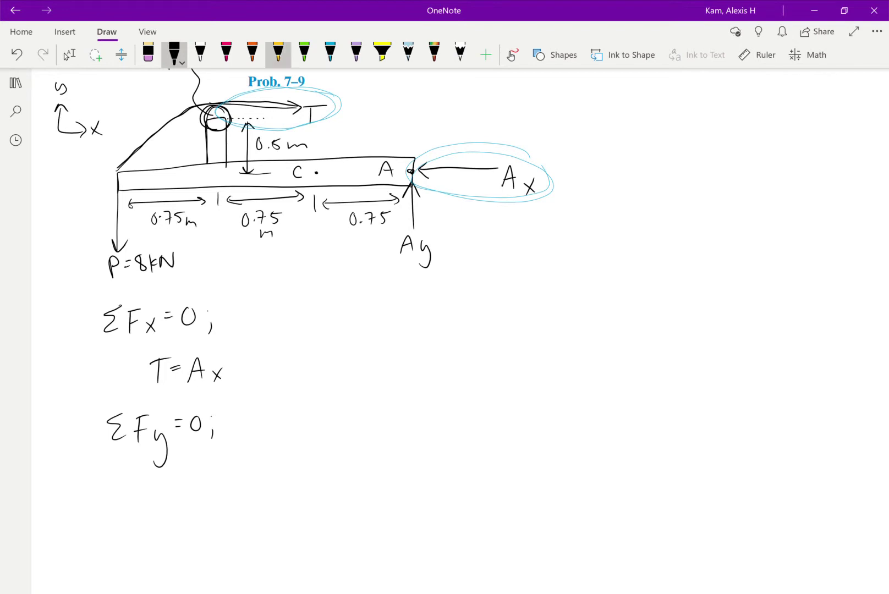
- Circle the load P = 8kN and the reaction Ay in yellow
click(278, 53)
mouse_move(129, 166)
mouse_down()
mouse_move(107, 173)
mouse_move(97, 256)
mouse_move(149, 209)
mouse_move(119, 159)
mouse_up()
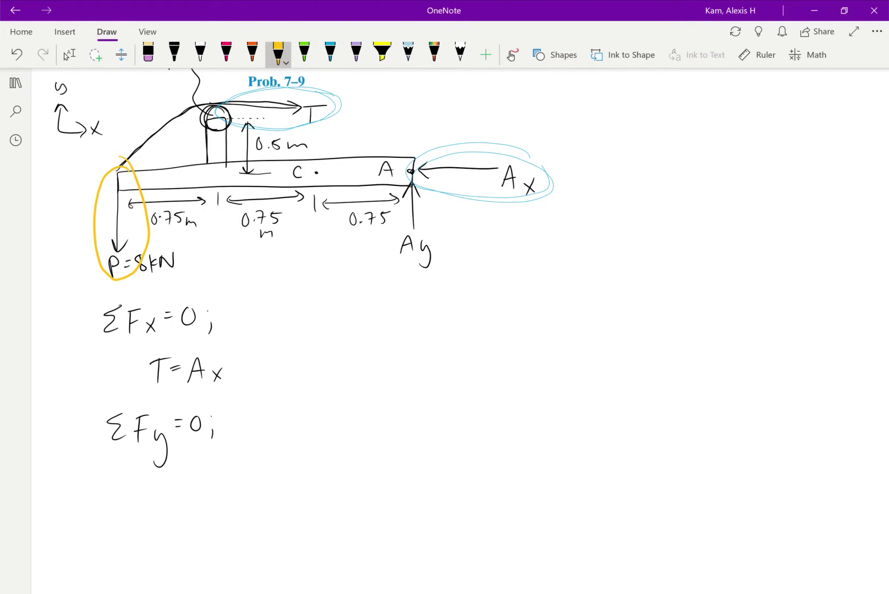
mouse_move(427, 176)
mouse_down()
mouse_move(396, 177)
mouse_move(405, 270)
mouse_move(442, 236)
mouse_move(425, 179)
mouse_up()
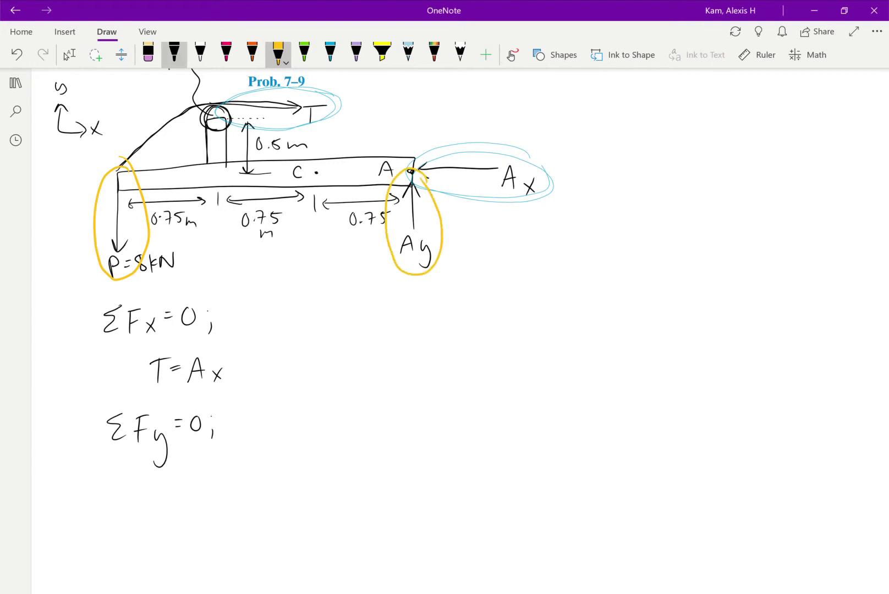
click(174, 53)
- Write P = Ay with an arrow to the result Ay = 8kN
mouse_move(146, 476)
mouse_down()
mouse_move(147, 504)
mouse_move(147, 488)
mouse_up()
drag(172, 482, 208, 500)
mouse_move(194, 489)
mouse_down()
mouse_move(205, 488)
mouse_move(218, 520)
mouse_up()
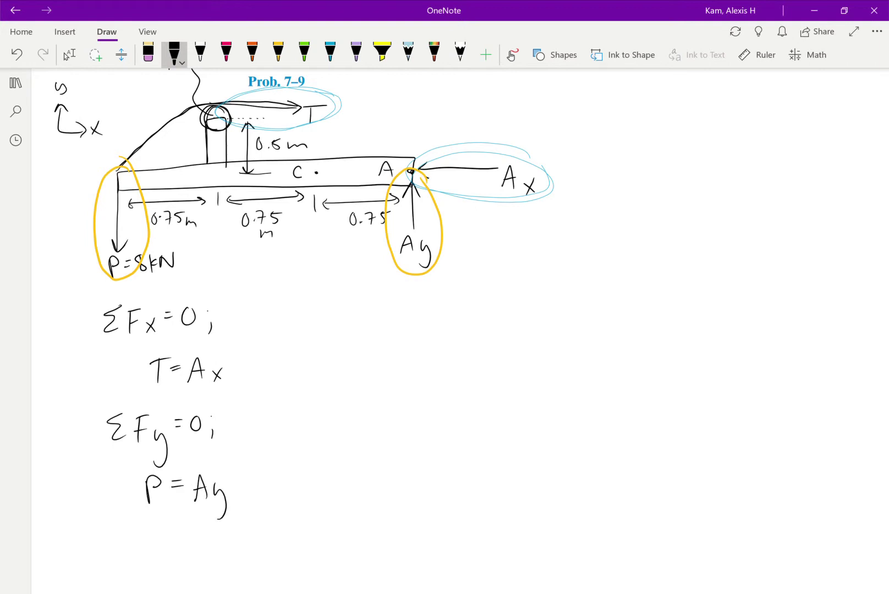
drag(232, 487, 277, 483)
mouse_move(285, 476)
mouse_down()
mouse_move(297, 483)
mouse_move(286, 493)
mouse_move(324, 498)
mouse_up()
drag(312, 492, 335, 498)
mouse_move(342, 479)
mouse_down()
mouse_move(332, 522)
mouse_move(363, 478)
mouse_up()
mouse_move(357, 486)
mouse_down()
mouse_move(379, 477)
mouse_move(392, 501)
mouse_move(407, 495)
mouse_up()
mouse_move(412, 496)
mouse_down()
mouse_move(412, 478)
mouse_move(428, 476)
mouse_up()
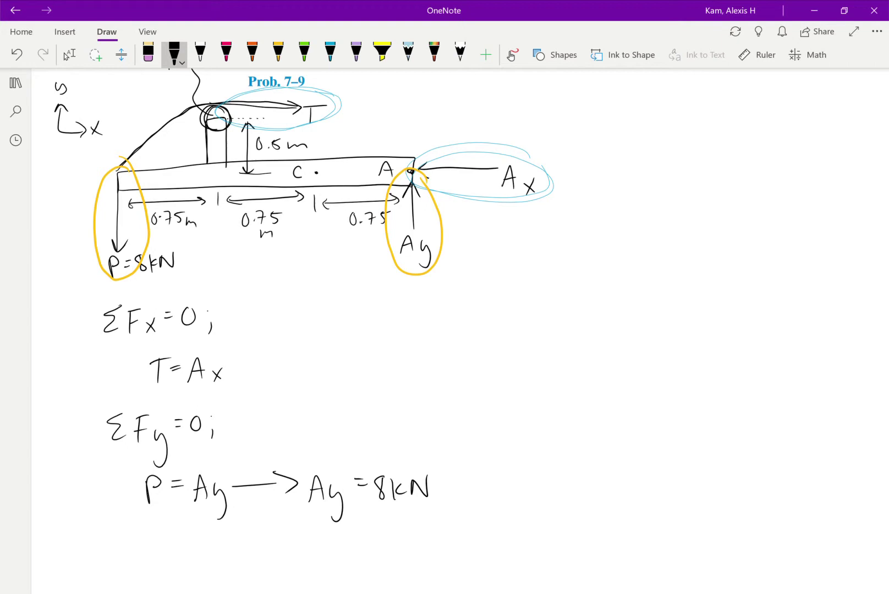
scroll(444, 330, down, 5)
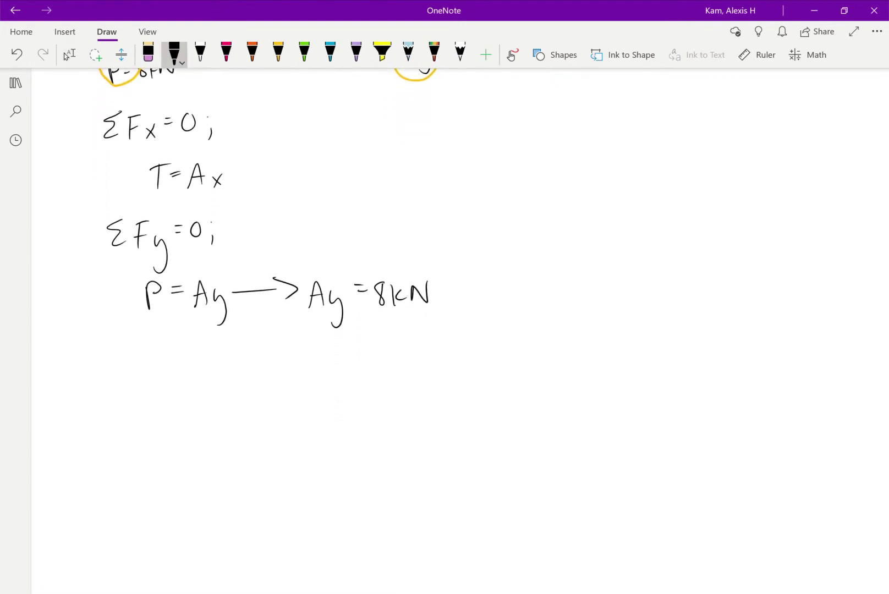
- Write the moment sum +↺ ΣMA = 0, undoing a mistaken letter
mouse_move(122, 353)
mouse_down()
mouse_move(110, 368)
mouse_move(127, 376)
mouse_up()
mouse_move(136, 379)
mouse_down()
mouse_move(137, 356)
mouse_move(154, 376)
mouse_move(171, 362)
mouse_move(172, 386)
mouse_up()
key(ctrl+z)
drag(162, 380, 191, 365)
mouse_move(206, 354)
mouse_down()
mouse_move(203, 374)
mouse_move(208, 355)
mouse_up()
drag(66, 363, 71, 368)
mouse_move(72, 348)
mouse_down()
mouse_move(77, 383)
mouse_move(72, 346)
mouse_move(84, 345)
mouse_up()
- Circle point A on the beam diagram in black ink
scroll(330, 330, up, 5)
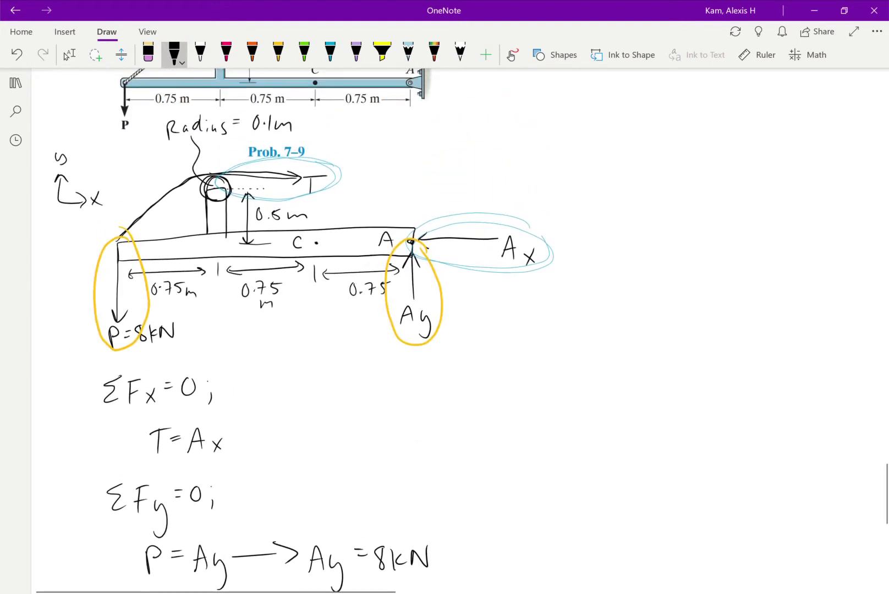
click(67, 54)
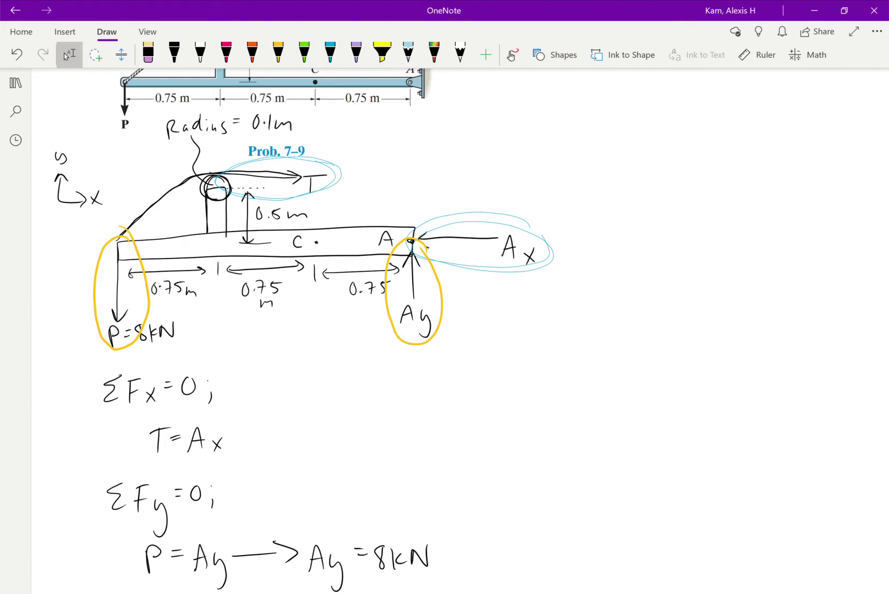
click(174, 53)
mouse_move(393, 214)
mouse_down()
mouse_move(364, 248)
mouse_move(405, 231)
mouse_move(363, 242)
mouse_move(388, 214)
mouse_up()
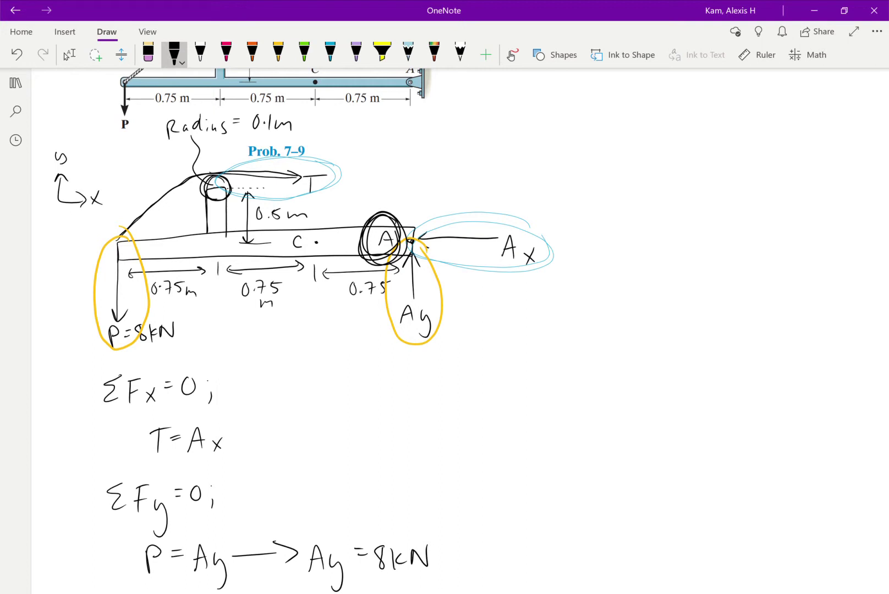
scroll(439, 330, down, 1)
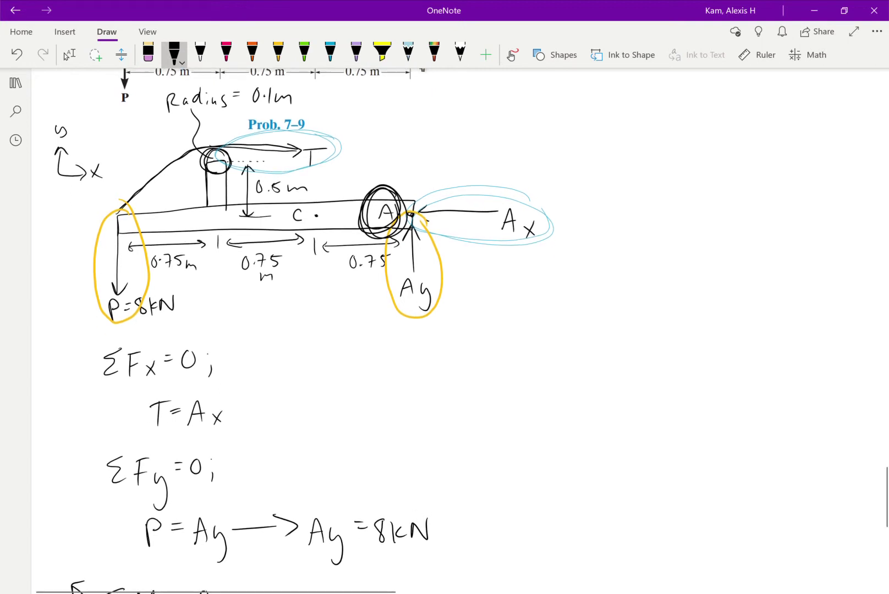
click(68, 55)
scroll(440, 330, down, 10)
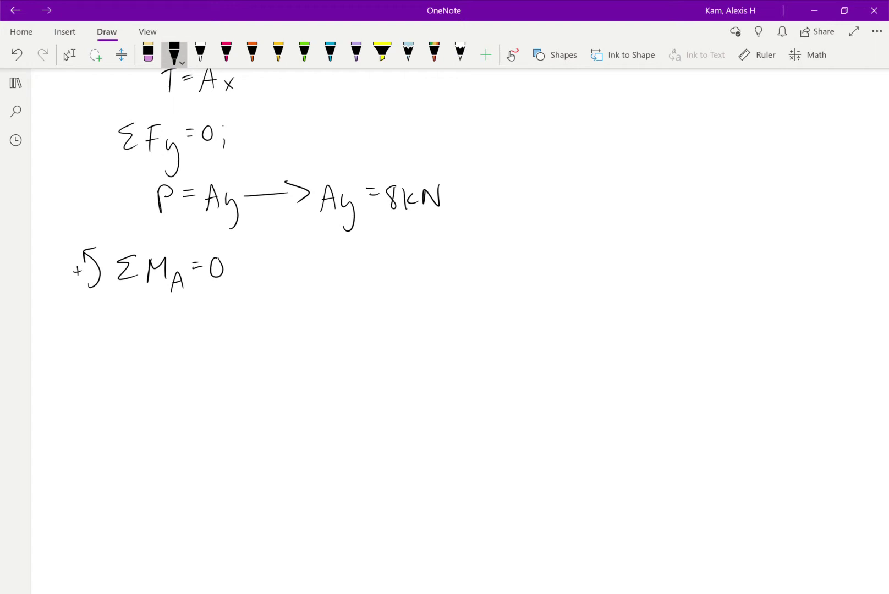
- Add the semicolon after ΣMA = 0 and begin the equation with 0 =
drag(228, 281, 225, 296)
mouse_move(129, 324)
mouse_down()
mouse_move(131, 356)
mouse_move(134, 328)
mouse_up()
drag(150, 332, 159, 332)
scroll(297, 330, up, 6)
click(66, 55)
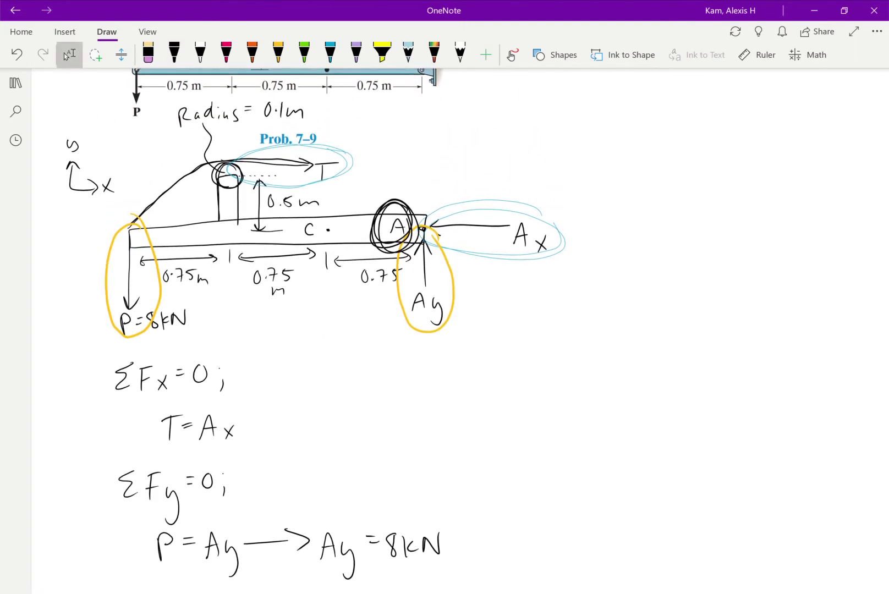
scroll(297, 330, down, 6)
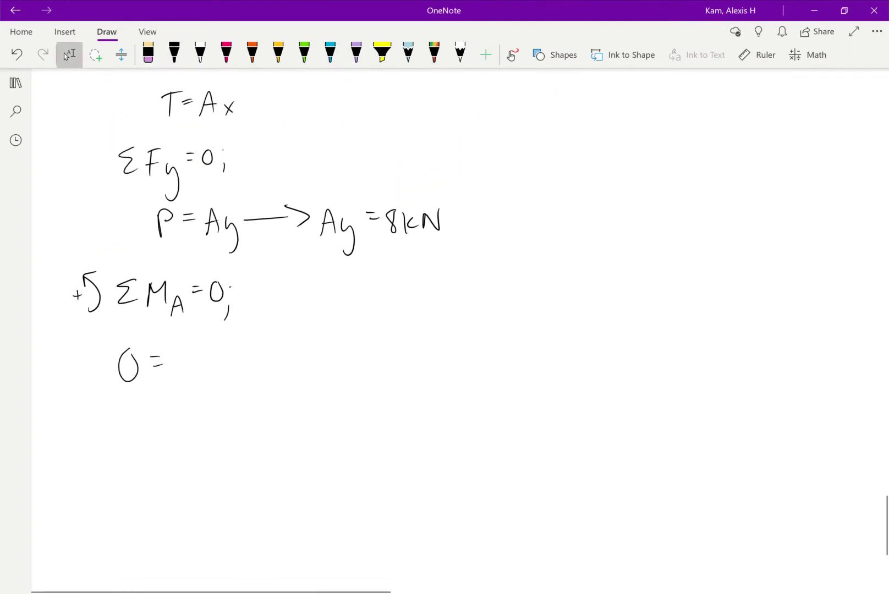
click(174, 52)
- Write the tension term −T(0.5 + 0.1 m) of the moment equation
drag(175, 361, 185, 360)
mouse_move(205, 352)
mouse_down()
mouse_move(204, 371)
mouse_move(219, 347)
mouse_move(234, 396)
mouse_up()
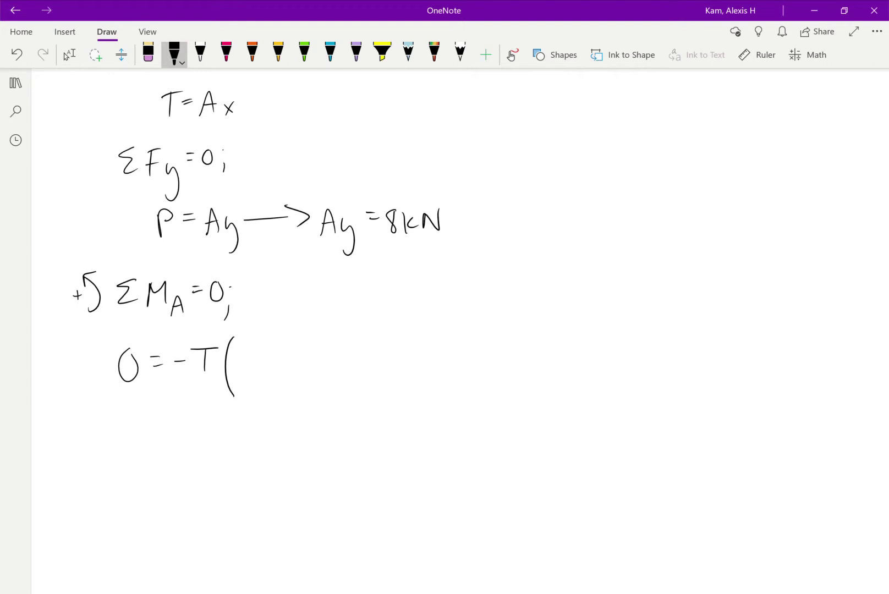
mouse_move(243, 351)
mouse_down()
mouse_move(243, 380)
mouse_move(243, 362)
mouse_move(267, 374)
mouse_up()
click(257, 371)
drag(267, 352, 298, 367)
mouse_move(289, 359)
mouse_down()
mouse_move(320, 352)
mouse_move(342, 369)
mouse_move(384, 369)
mouse_up()
drag(382, 336, 383, 389)
scroll(330, 330, up, 6)
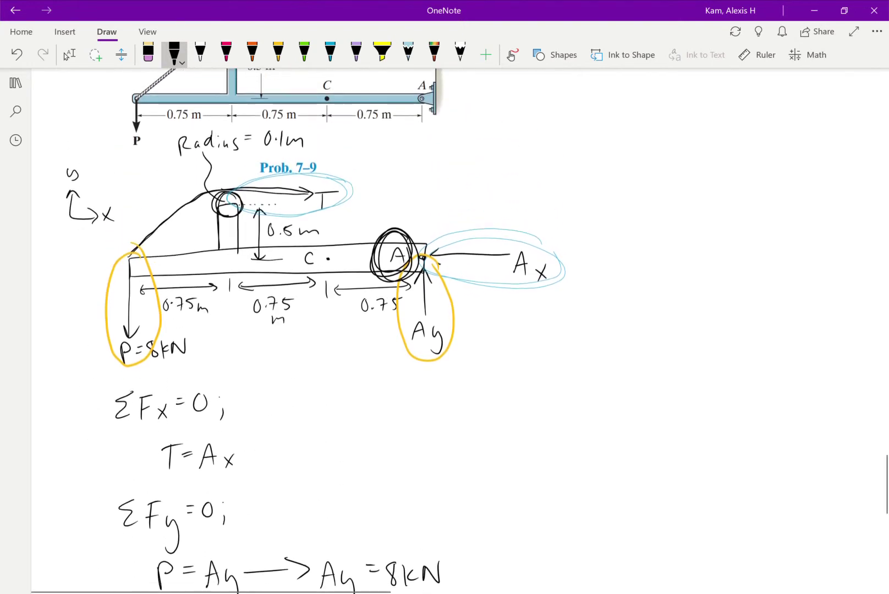
click(68, 55)
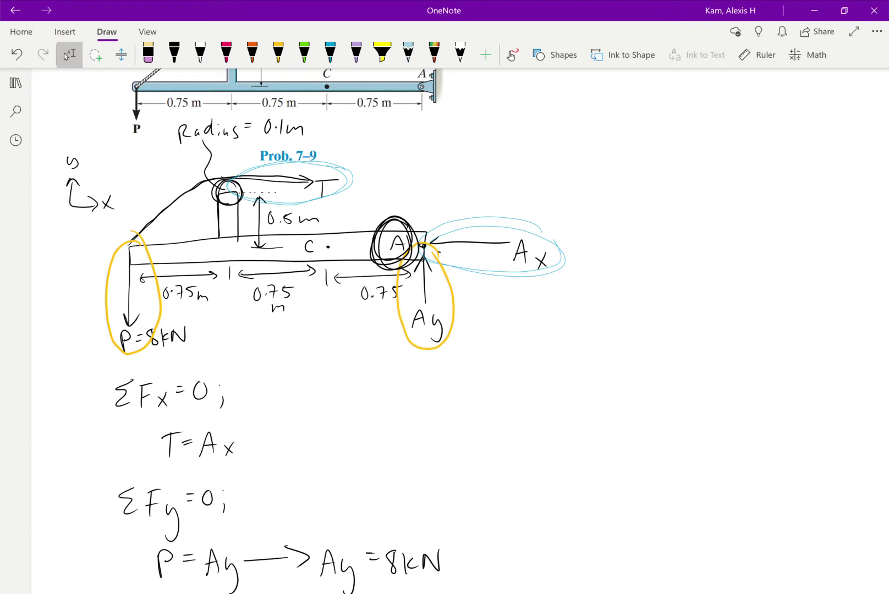
scroll(330, 329, down, 7)
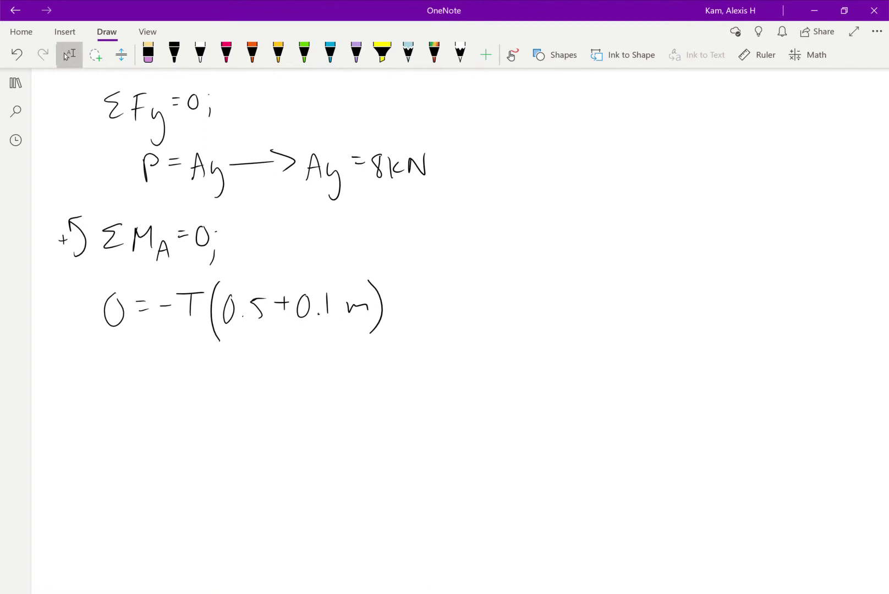
- Finish the equation with the load term + P(3 × 0.75m)
click(174, 53)
drag(405, 297, 404, 319)
mouse_move(394, 309)
mouse_down()
mouse_move(409, 308)
mouse_move(423, 324)
mouse_up()
drag(422, 296, 423, 314)
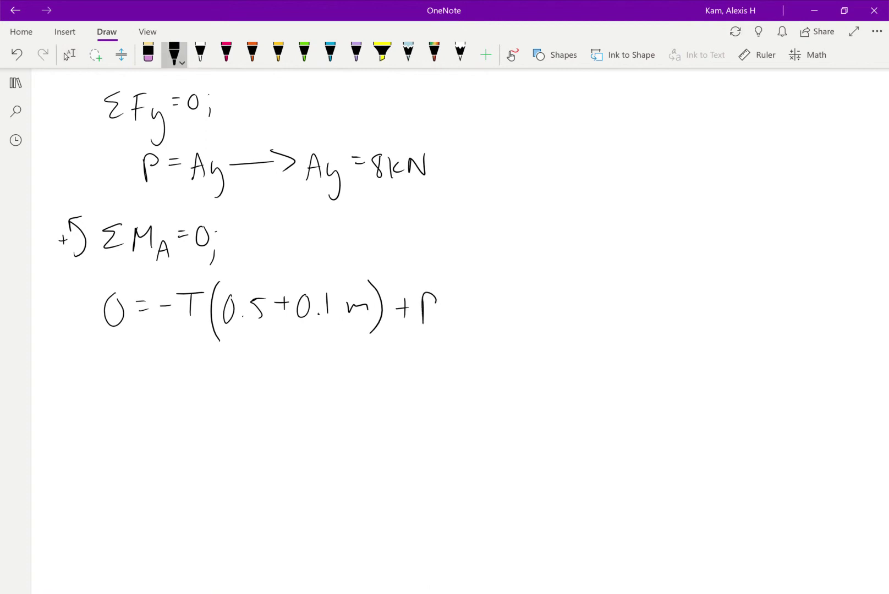
mouse_move(460, 283)
mouse_down()
mouse_move(448, 322)
mouse_move(454, 334)
mouse_up()
mouse_move(460, 292)
mouse_down()
mouse_move(469, 293)
mouse_move(465, 315)
mouse_move(505, 313)
mouse_up()
mouse_move(503, 298)
mouse_down()
mouse_move(486, 312)
mouse_move(571, 311)
mouse_move(580, 288)
mouse_up()
click(531, 315)
drag(589, 300, 606, 308)
mouse_move(608, 282)
mouse_down()
mouse_move(621, 298)
mouse_move(607, 321)
mouse_up()
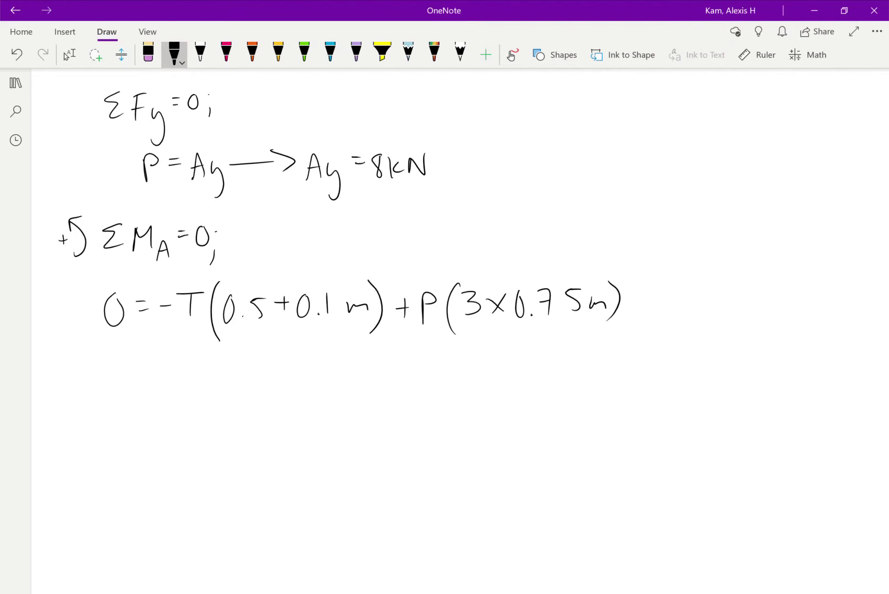
scroll(66, 56, up, 8)
- Sketch trial cyan arrows and a plus-sign convention near the beam, then erase them all
click(69, 54)
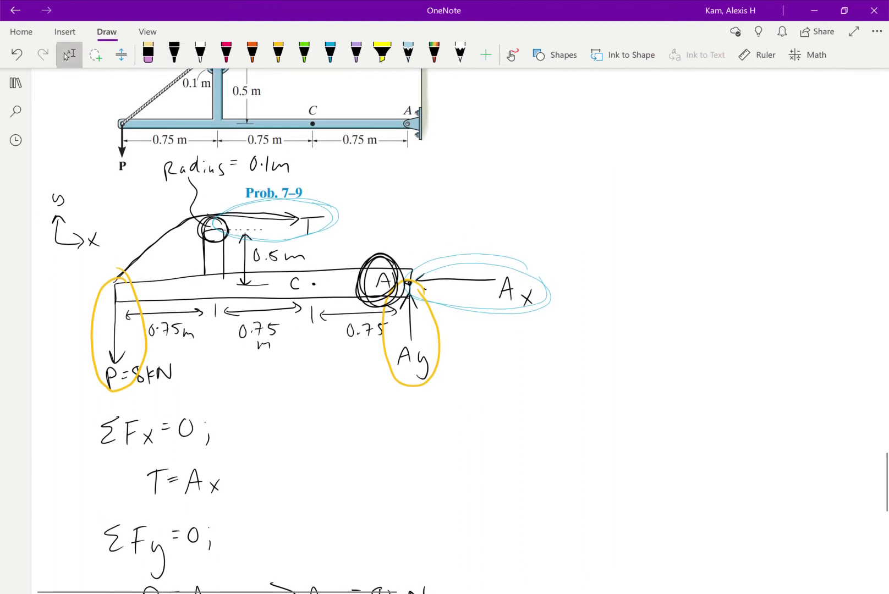
click(330, 53)
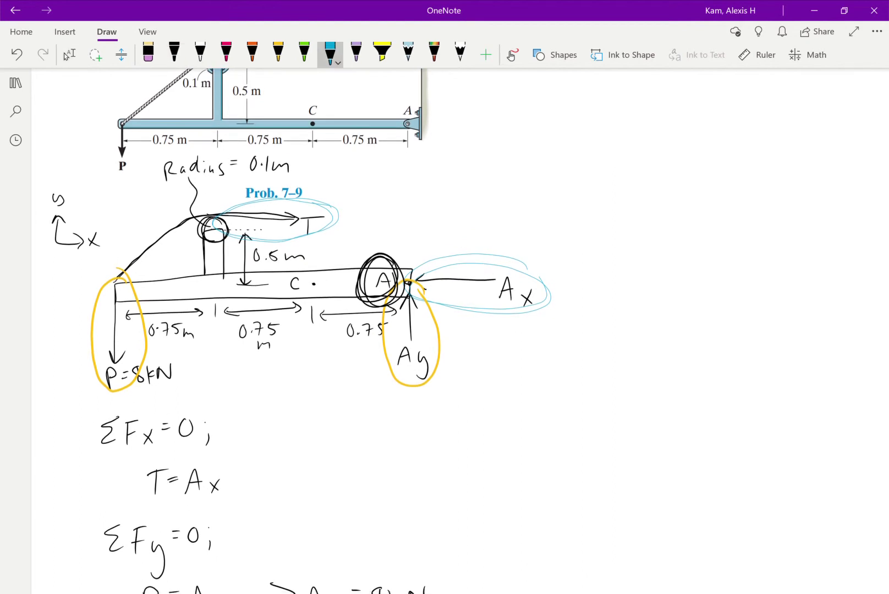
mouse_move(357, 183)
mouse_down()
mouse_move(351, 201)
mouse_move(372, 198)
mouse_up()
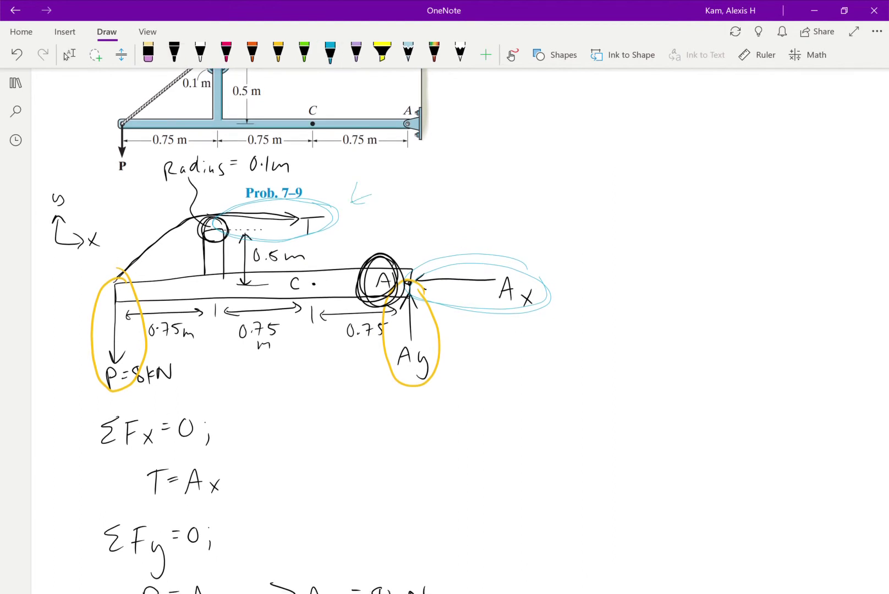
key(ctrl+z)
click(330, 53)
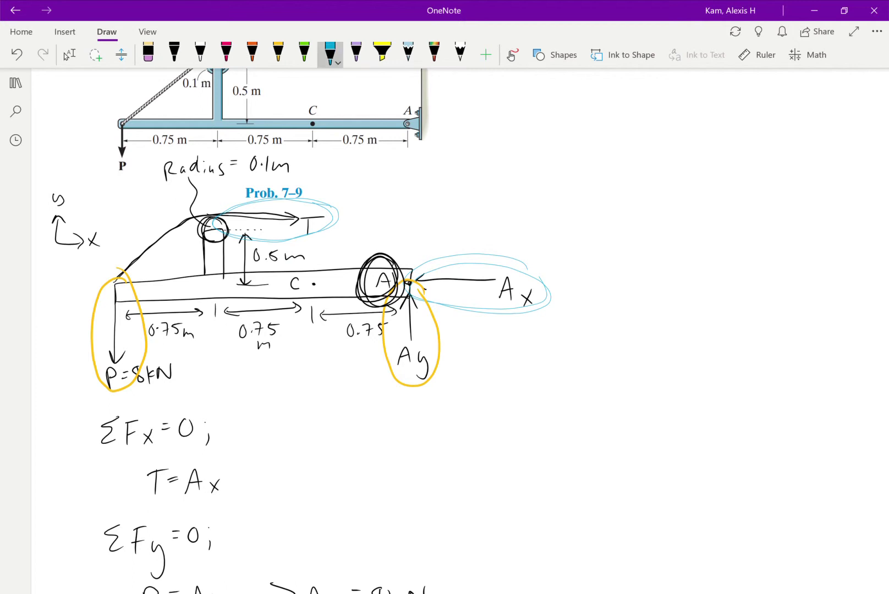
mouse_move(358, 211)
mouse_down()
mouse_move(424, 174)
mouse_move(596, 221)
mouse_move(550, 466)
mouse_move(346, 391)
mouse_move(366, 395)
mouse_up()
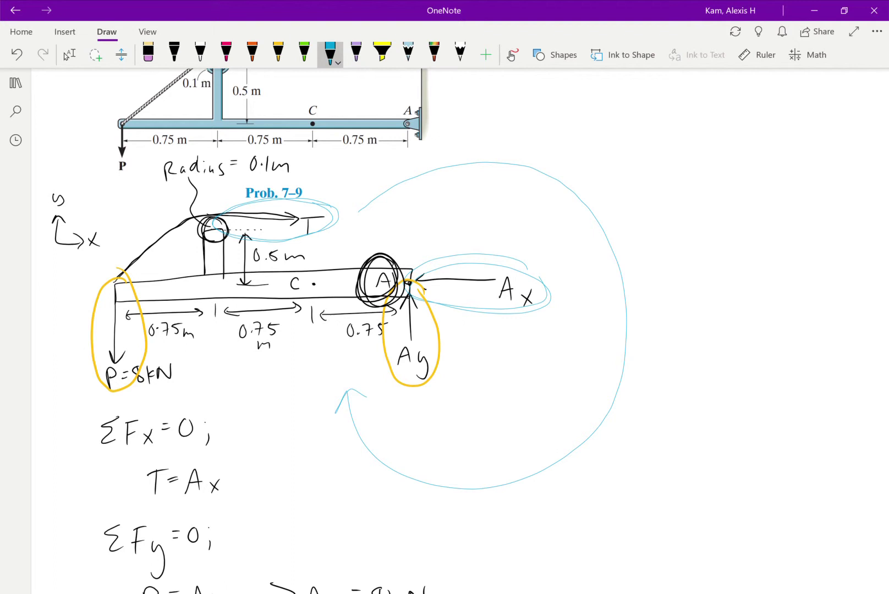
drag(662, 164, 662, 180)
mouse_move(654, 171)
mouse_down()
mouse_move(670, 171)
mouse_move(671, 155)
mouse_move(669, 192)
mouse_move(669, 148)
mouse_up()
mouse_move(670, 187)
mouse_down()
mouse_move(660, 162)
mouse_move(667, 149)
mouse_up()
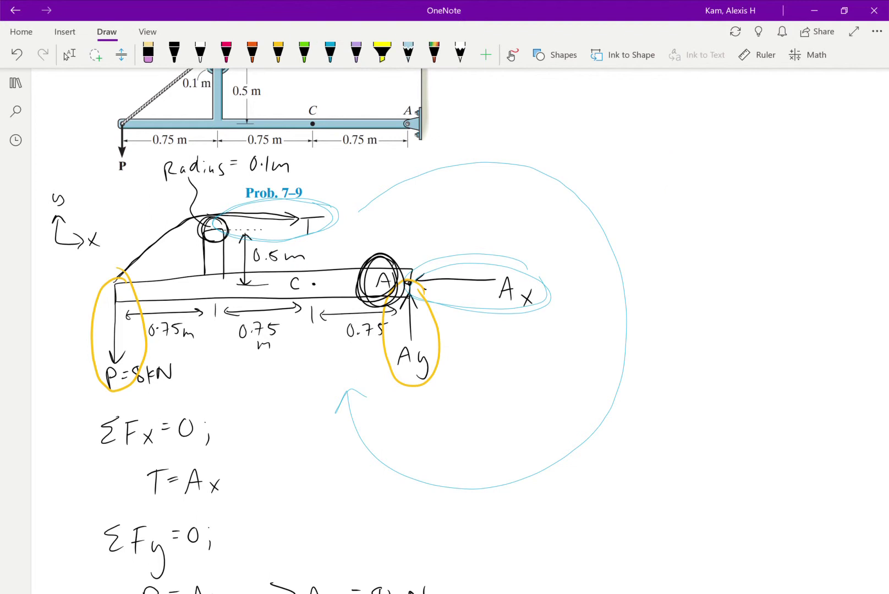
drag(341, 410, 363, 393)
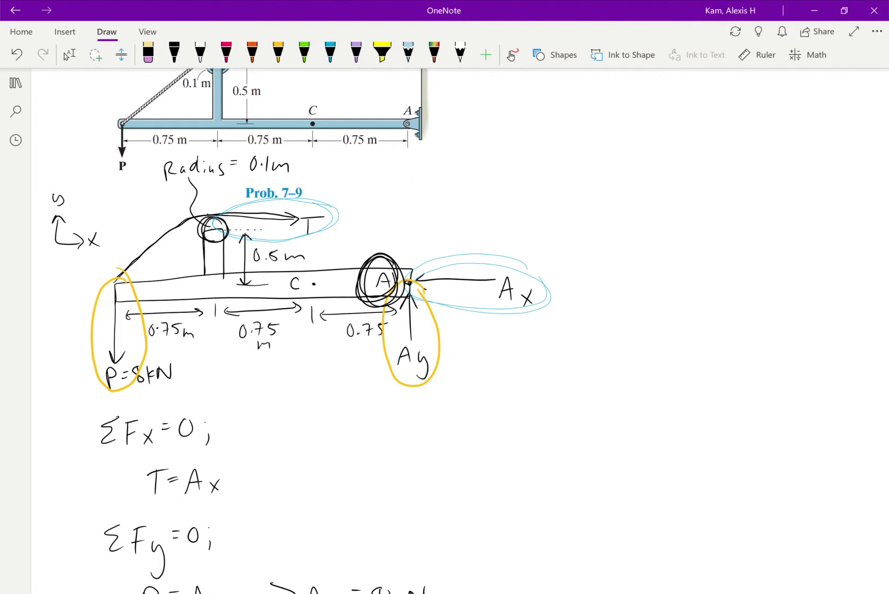
- Draw a large yellow curved arrow looping from load P around point A, dropping the extra plus sign
click(278, 53)
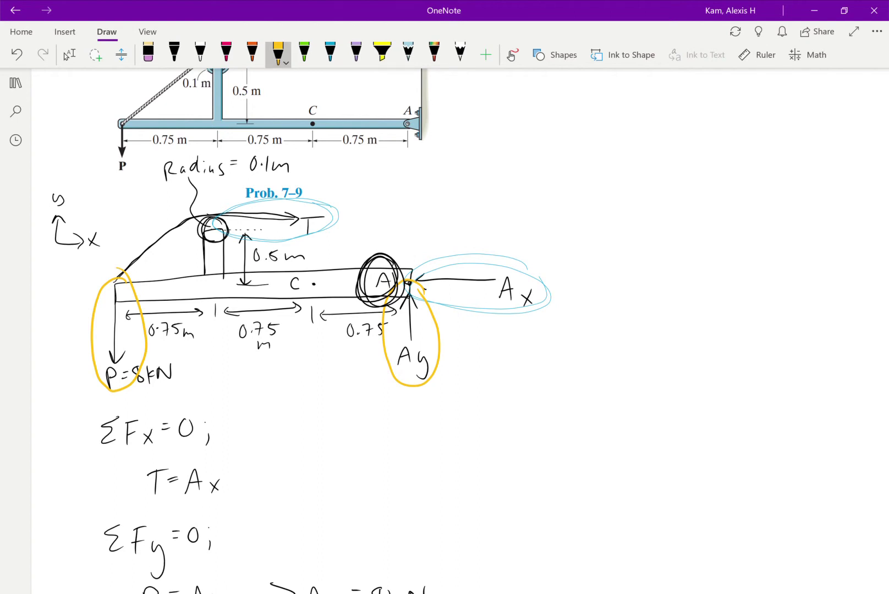
mouse_move(148, 397)
mouse_down()
mouse_move(409, 527)
mouse_move(621, 269)
mouse_move(434, 178)
mouse_move(444, 195)
mouse_up()
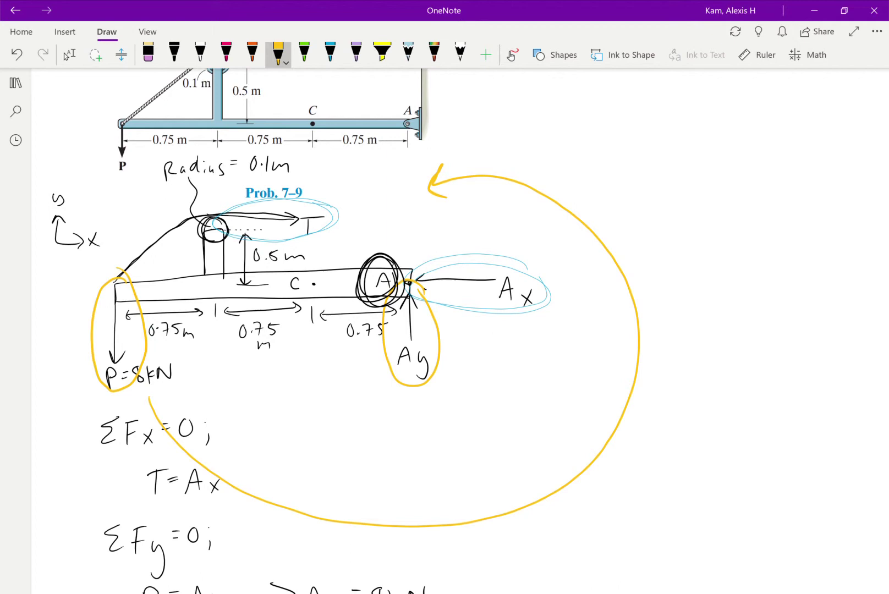
drag(555, 146, 552, 169)
drag(544, 163, 567, 159)
key(ctrl+z)
key(ctrl+z)
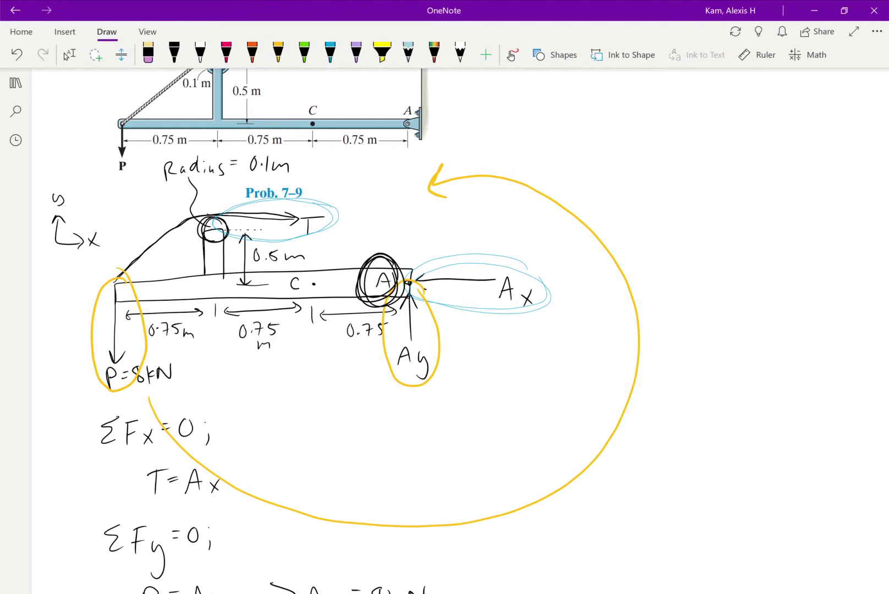
- Annotate load P in black ink with a curved arrow and =8kN
scroll(352, 330, down, 10)
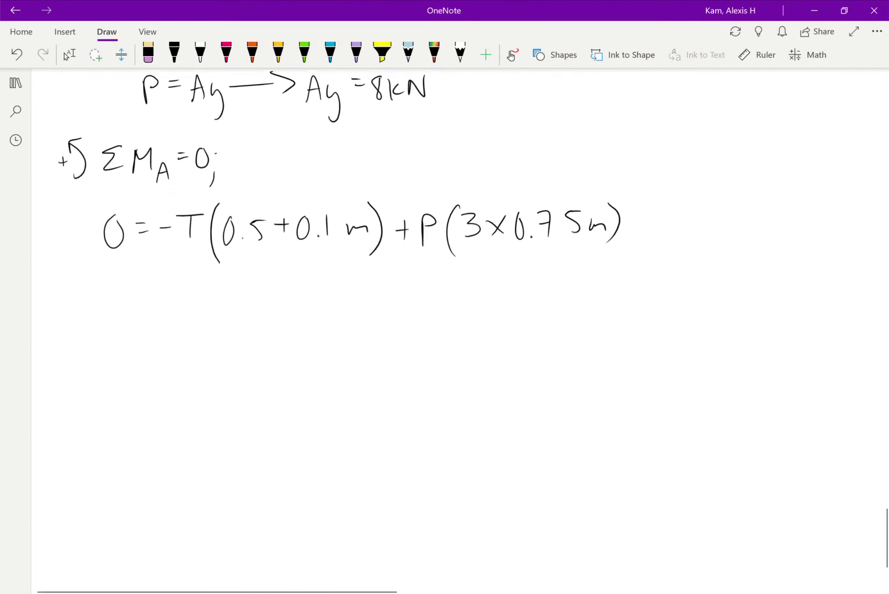
click(69, 54)
click(173, 53)
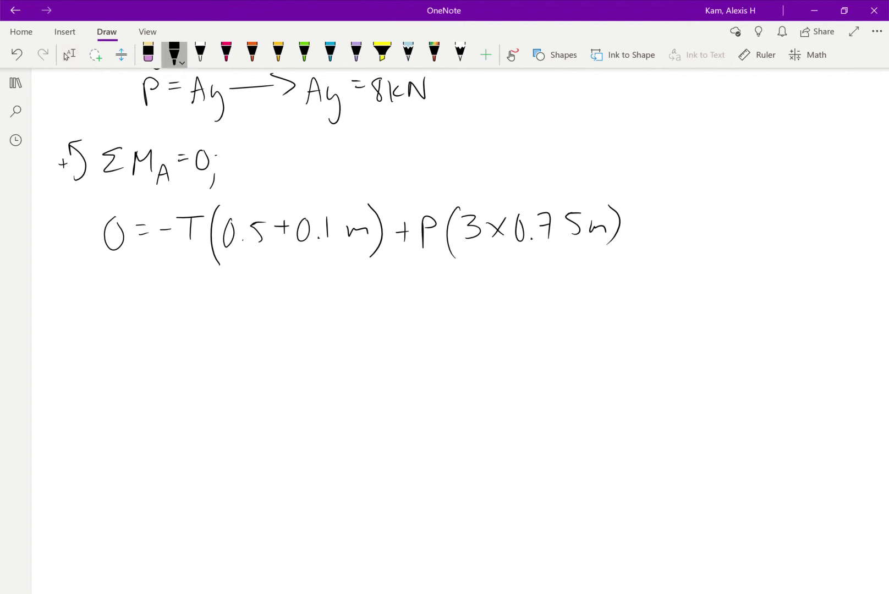
mouse_move(430, 205)
mouse_down()
mouse_move(482, 167)
mouse_move(511, 162)
mouse_up()
mouse_move(499, 169)
mouse_down()
mouse_move(527, 160)
mouse_move(524, 176)
mouse_up()
mouse_move(538, 156)
mouse_down()
mouse_move(532, 167)
mouse_move(544, 174)
mouse_up()
drag(549, 176, 574, 162)
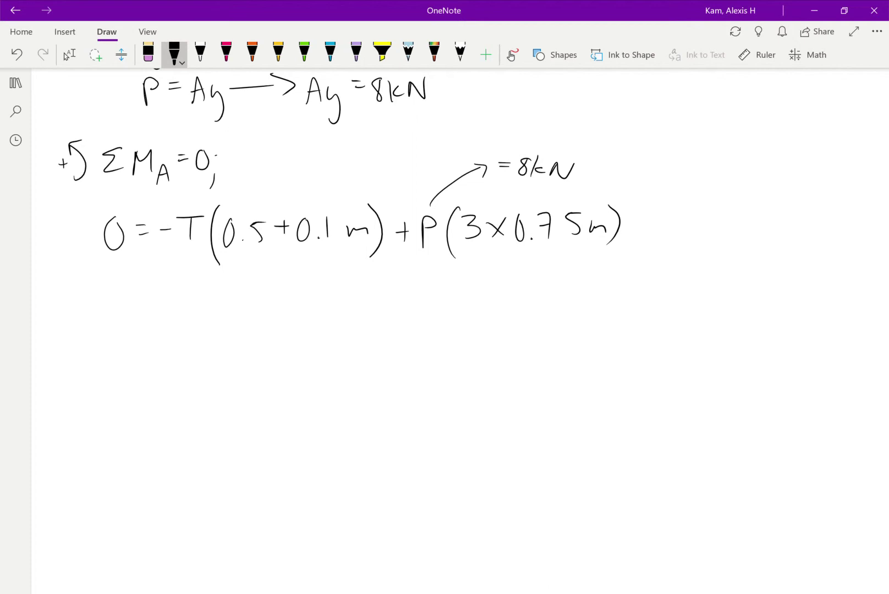
- Below the moment equation, write T = 18kN as the numerator of the rearranged equation
mouse_move(110, 303)
mouse_down()
mouse_move(110, 333)
mouse_move(127, 303)
mouse_up()
mouse_move(177, 248)
mouse_down()
mouse_move(88, 258)
mouse_move(122, 248)
mouse_up()
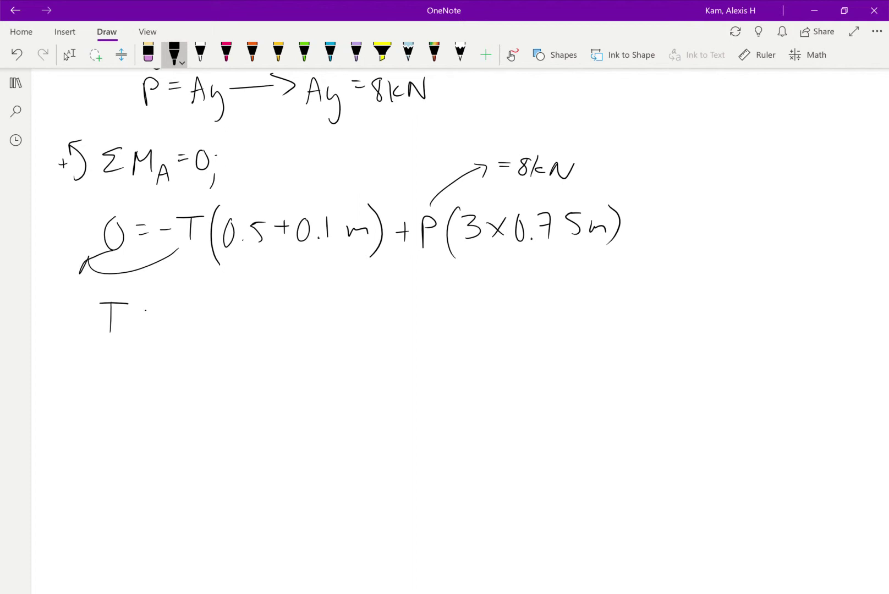
drag(146, 310, 167, 310)
drag(147, 320, 205, 327)
drag(242, 298, 241, 346)
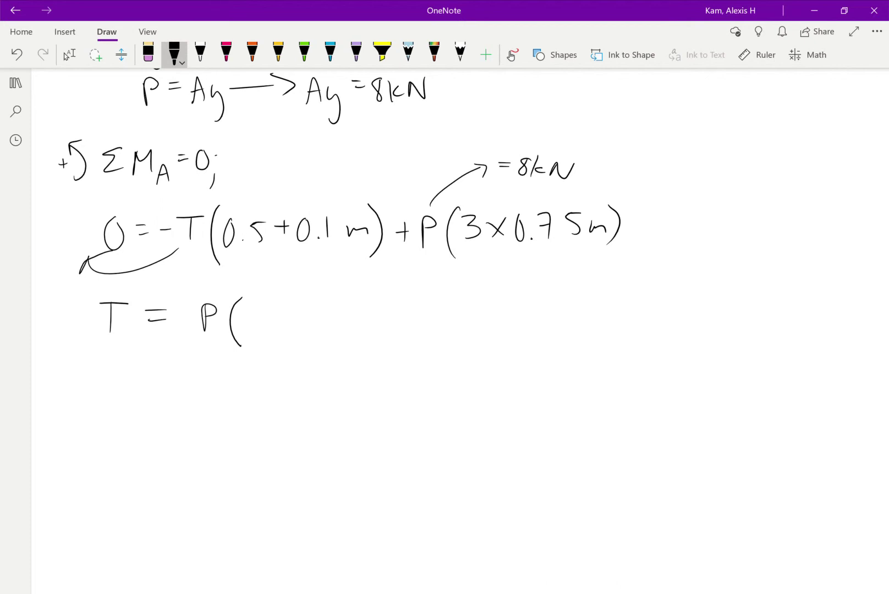
mouse_move(202, 316)
mouse_down()
mouse_move(242, 319)
mouse_move(208, 331)
mouse_move(223, 309)
mouse_move(239, 334)
mouse_up()
mouse_move(249, 317)
mouse_down()
mouse_move(242, 323)
mouse_move(254, 331)
mouse_up()
mouse_move(262, 330)
mouse_down()
mouse_move(262, 307)
mouse_move(285, 306)
mouse_up()
- Add the fraction bar with 0.6 as denominator and metre units on both 18kN and 0.6
drag(198, 342, 299, 333)
mouse_move(235, 356)
mouse_down()
mouse_move(231, 375)
mouse_move(237, 359)
mouse_up()
click(245, 369)
drag(257, 352, 258, 366)
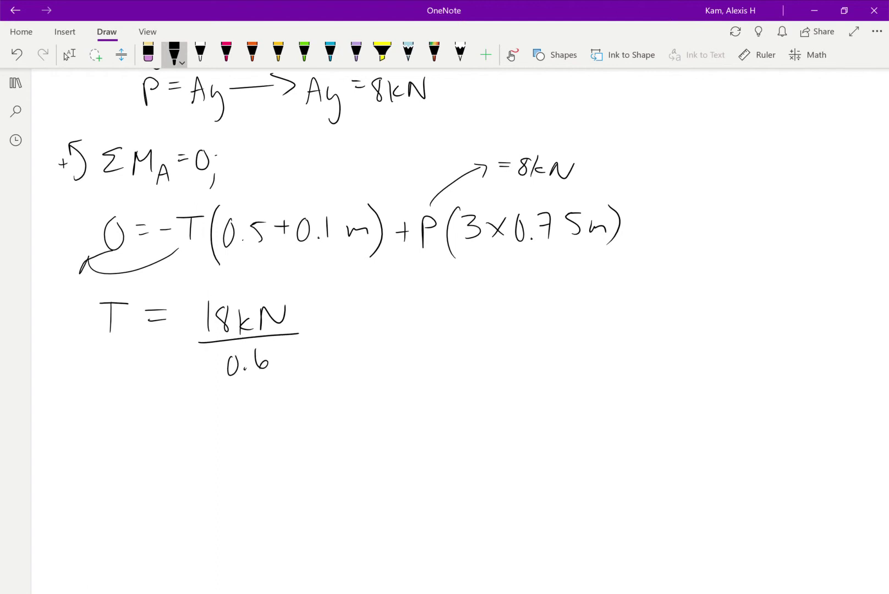
mouse_move(309, 317)
mouse_down()
mouse_move(308, 325)
mouse_move(326, 325)
mouse_up()
mouse_move(282, 358)
mouse_down()
mouse_move(284, 369)
mouse_move(304, 368)
mouse_up()
- Circle the lever arm (0.5+0.1 m) in the equation
mouse_move(345, 205)
mouse_down()
mouse_move(250, 246)
mouse_move(366, 231)
mouse_up()
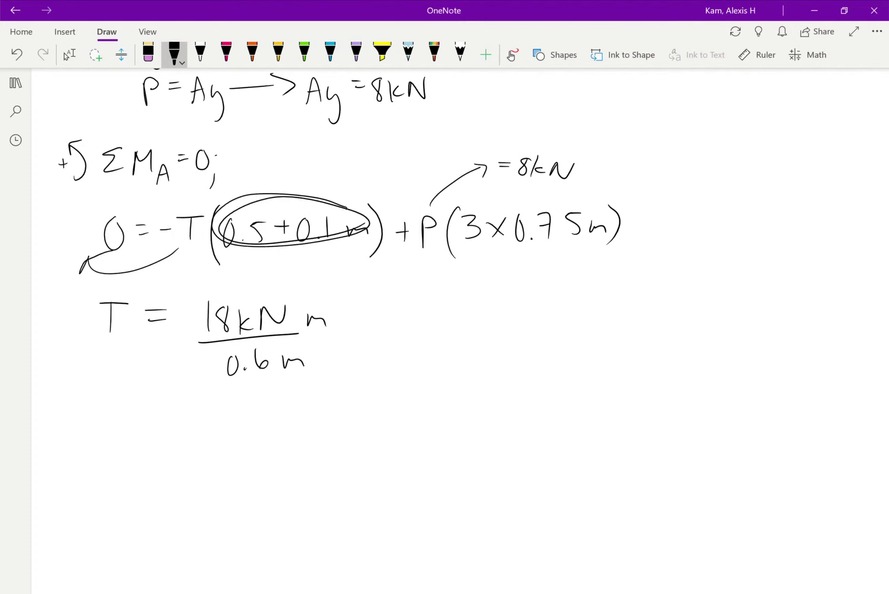
scroll(445, 329, down, 2)
scroll(444, 330, down, 2)
- Write T = 30 kN below the fraction and strike out both metre units
click(69, 53)
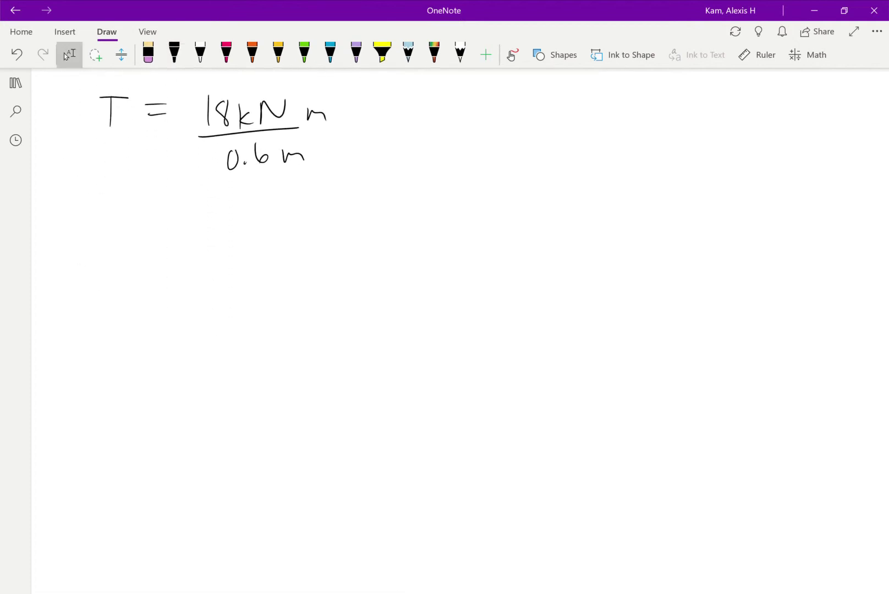
click(174, 54)
mouse_move(196, 202)
mouse_down()
mouse_move(195, 230)
mouse_move(211, 196)
mouse_up()
drag(208, 209, 222, 214)
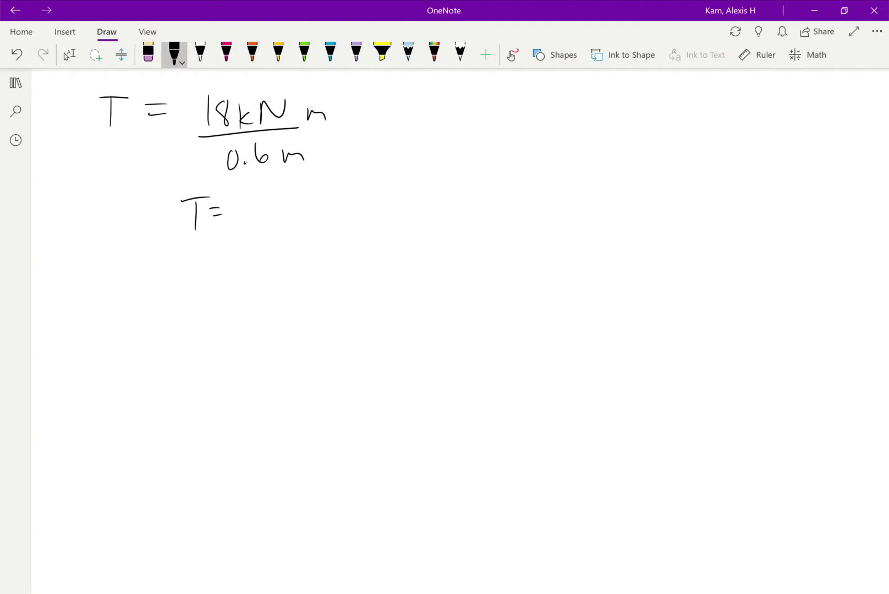
mouse_move(238, 199)
mouse_down()
mouse_move(257, 208)
mouse_move(245, 221)
mouse_up()
mouse_move(270, 198)
mouse_down()
mouse_move(295, 219)
mouse_move(307, 216)
mouse_up()
mouse_move(321, 200)
mouse_down()
mouse_move(335, 218)
mouse_move(336, 193)
mouse_up()
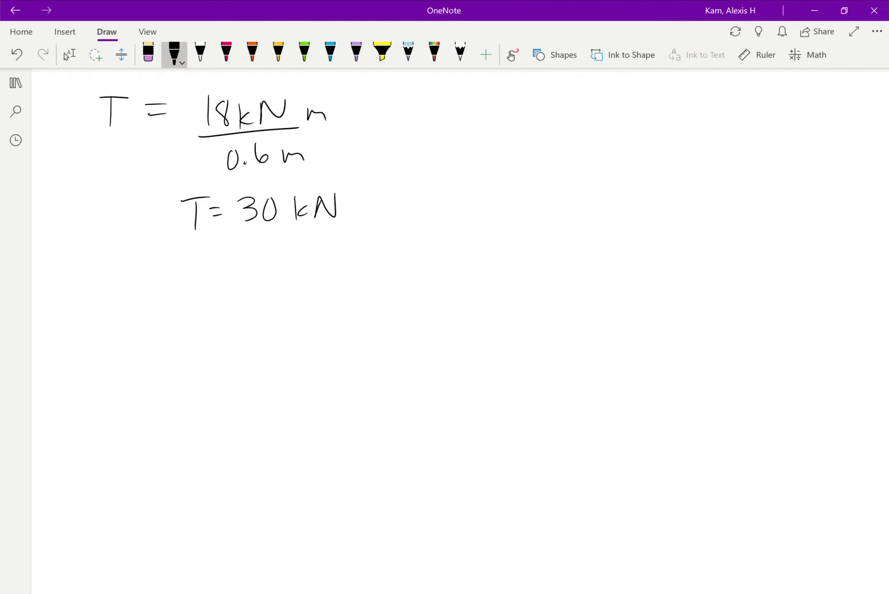
drag(328, 108, 265, 193)
- Start the conclusion note below the result: 'So then, since'
scroll(264, 164, down, 3)
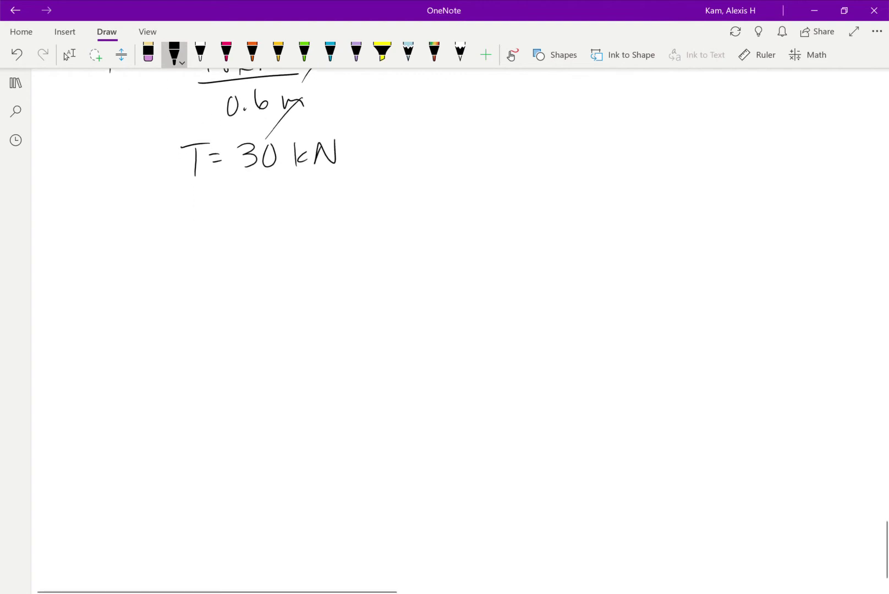
click(69, 55)
click(174, 53)
drag(97, 201, 88, 219)
mouse_move(106, 203)
mouse_down()
mouse_move(88, 219)
mouse_move(107, 203)
mouse_up()
mouse_move(138, 190)
mouse_down()
mouse_move(136, 217)
mouse_move(149, 196)
mouse_up()
drag(147, 191, 163, 215)
drag(168, 208, 179, 217)
drag(188, 218, 187, 228)
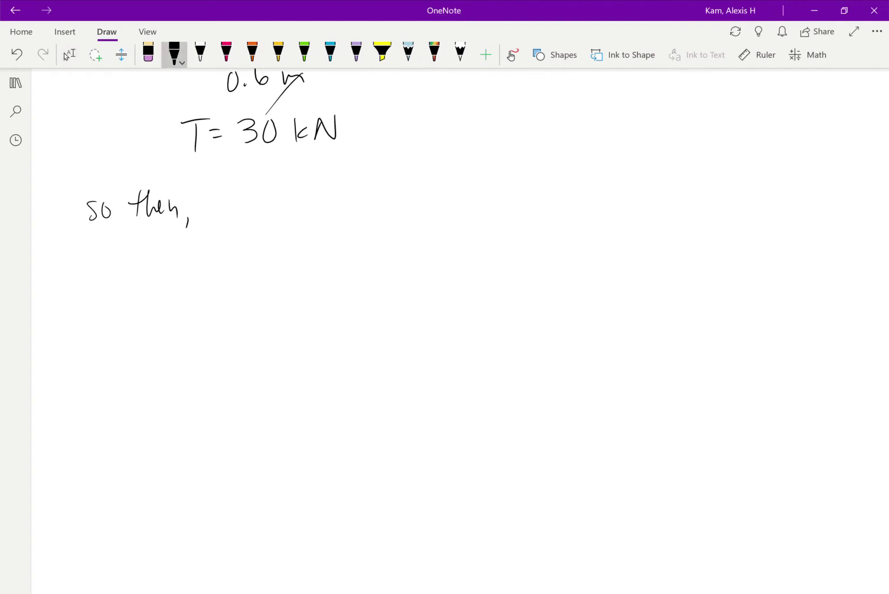
mouse_move(233, 197)
mouse_down()
mouse_move(227, 214)
mouse_move(242, 214)
mouse_up()
mouse_move(246, 212)
mouse_down()
mouse_move(250, 199)
mouse_move(258, 212)
mouse_move(323, 211)
mouse_move(338, 185)
mouse_move(349, 194)
mouse_up()
- Finish the note with 'T=Ax, then Ax = 30kN'
drag(339, 205, 349, 202)
drag(353, 219, 370, 210)
mouse_move(356, 203)
mouse_down()
mouse_move(375, 197)
mouse_move(394, 210)
mouse_up()
mouse_move(393, 198)
mouse_down()
mouse_move(379, 210)
mouse_move(406, 220)
mouse_up()
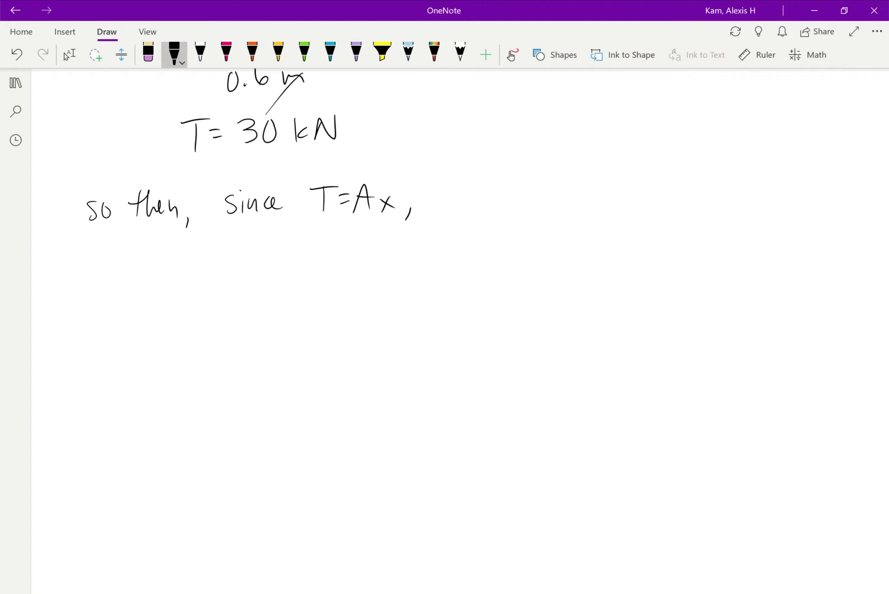
mouse_move(443, 184)
mouse_down()
mouse_move(445, 206)
mouse_move(456, 190)
mouse_up()
mouse_move(456, 183)
mouse_down()
mouse_move(471, 205)
mouse_move(532, 211)
mouse_move(533, 199)
mouse_up()
mouse_move(539, 203)
mouse_down()
mouse_move(547, 218)
mouse_move(537, 214)
mouse_up()
drag(555, 189, 567, 189)
mouse_move(561, 196)
mouse_down()
mouse_move(599, 192)
mouse_move(587, 204)
mouse_move(609, 204)
mouse_move(614, 188)
mouse_move(628, 207)
mouse_up()
mouse_move(638, 194)
mouse_down()
mouse_move(639, 204)
mouse_move(666, 182)
mouse_up()
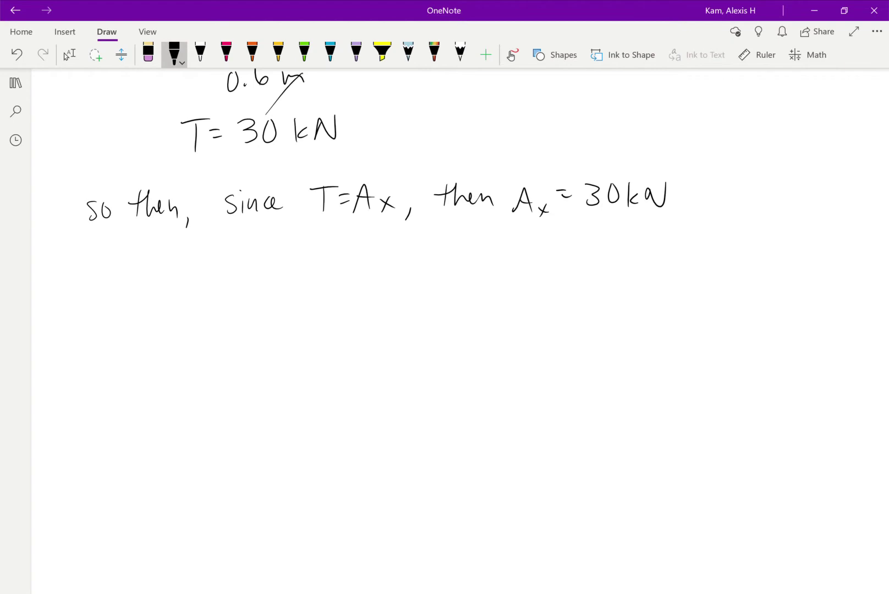
- Mark the section cut with a purple vertical line through point C on the beam sketch
scroll(440, 330, up, 15)
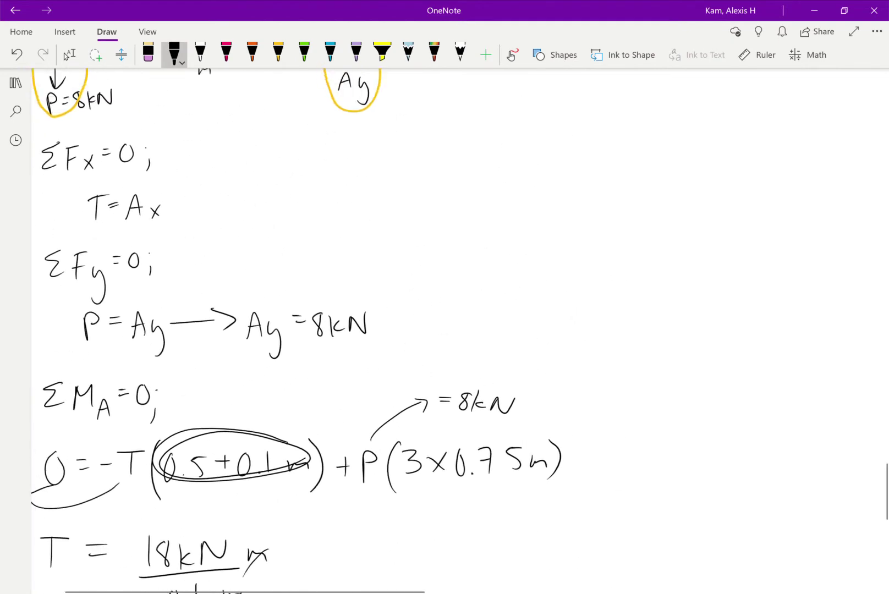
scroll(316, 330, down, 1)
click(66, 55)
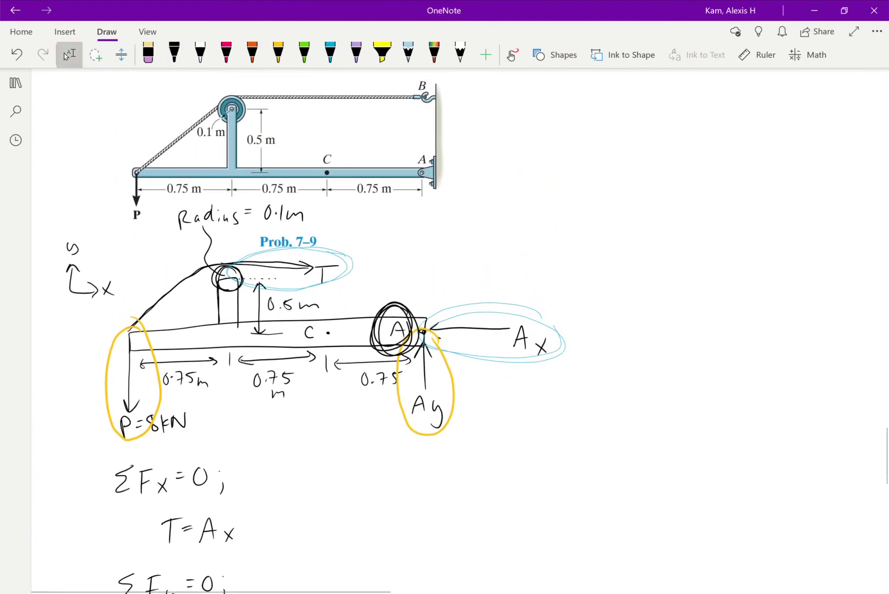
click(355, 53)
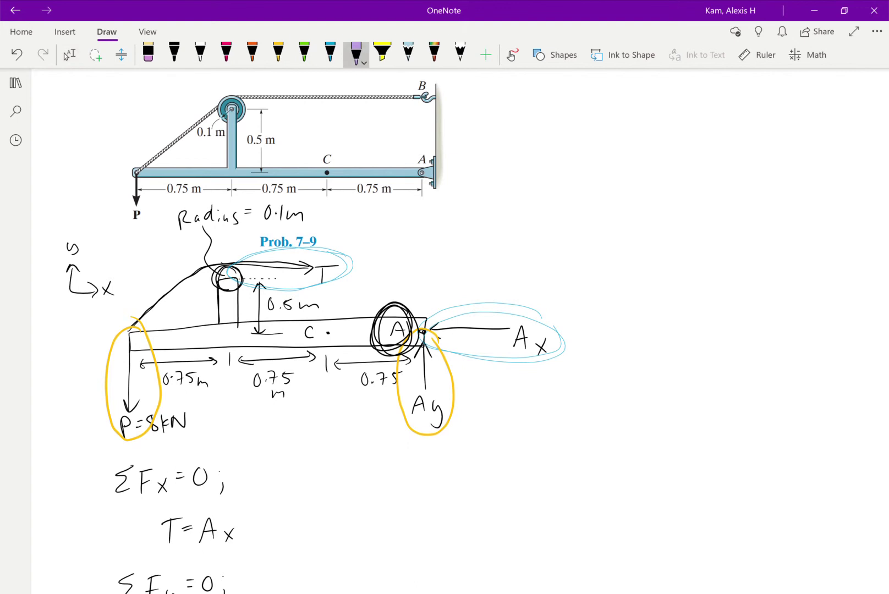
drag(327, 218, 328, 437)
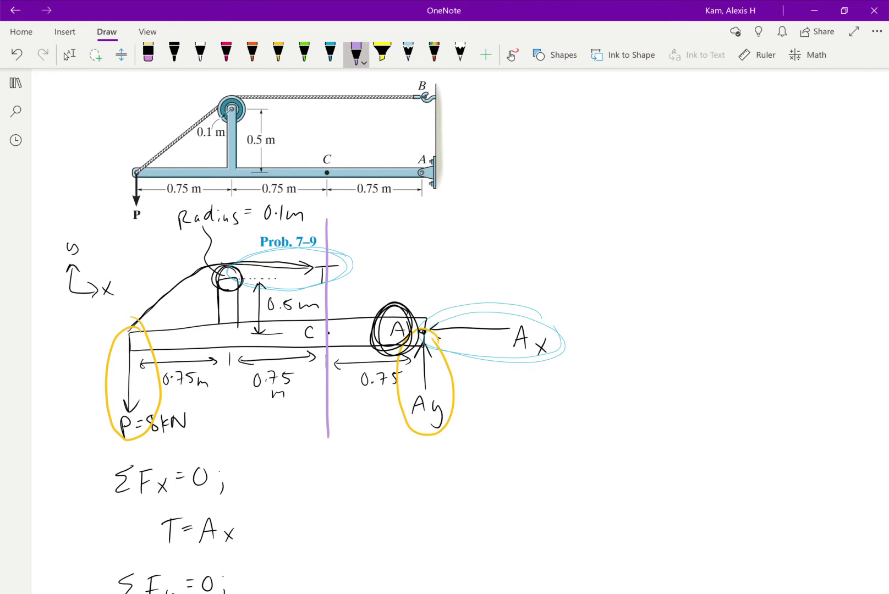
scroll(330, 330, up, 4)
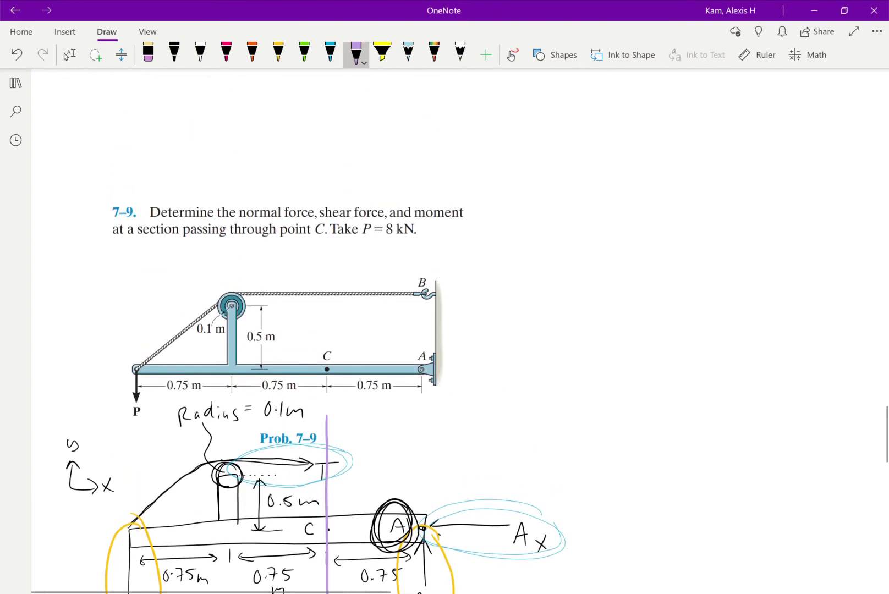
scroll(330, 330, down, 4)
click(69, 55)
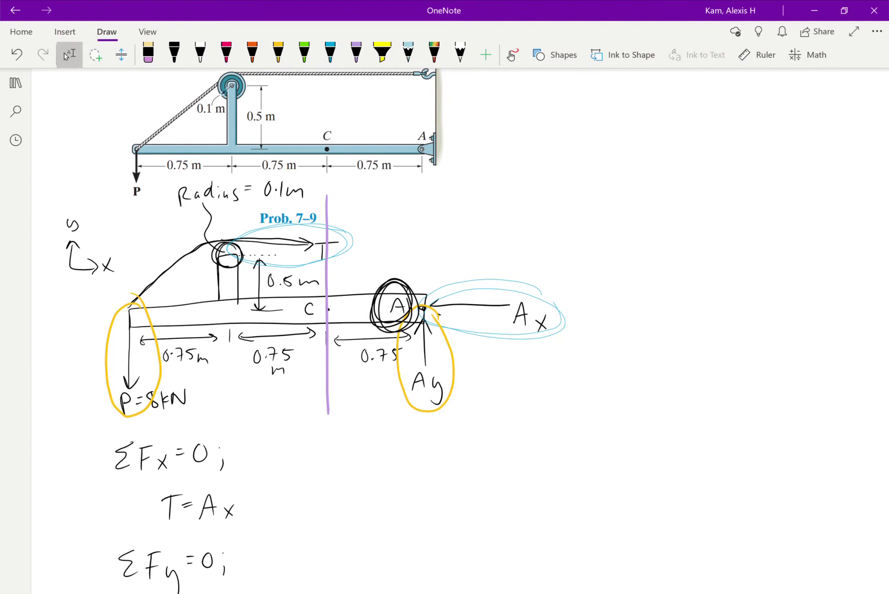
- Sketch the beam segment right of C as a black box with support point A labelled
scroll(440, 330, down, 15)
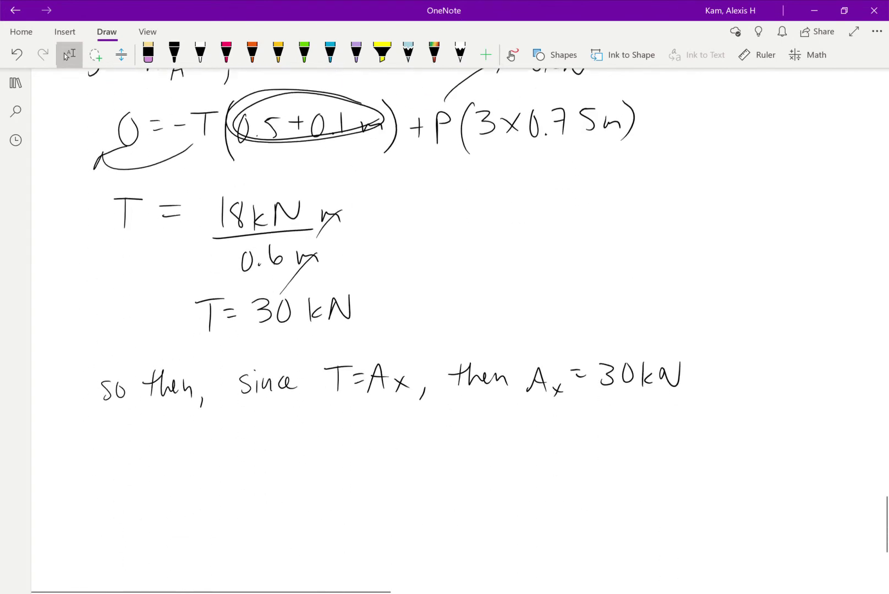
scroll(440, 330, down, 3)
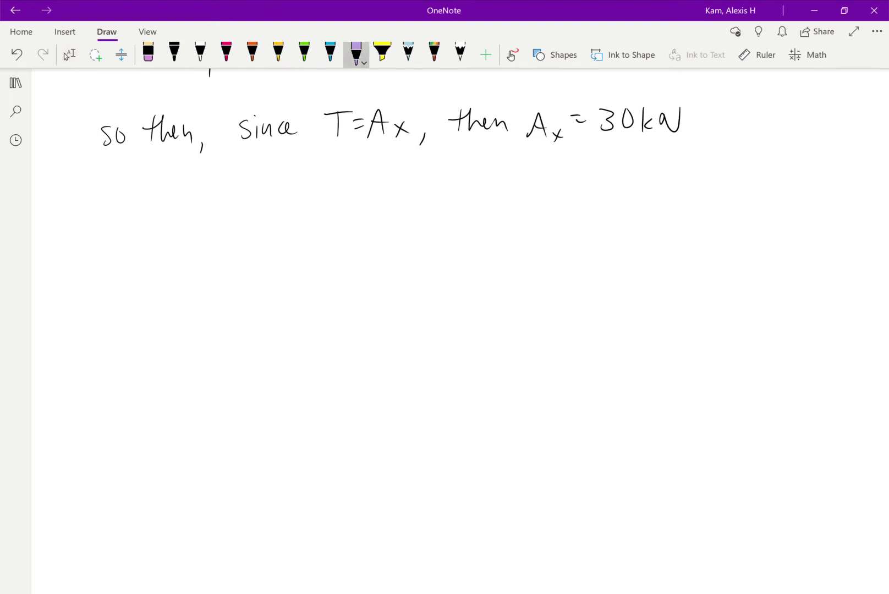
click(174, 54)
drag(170, 229, 169, 265)
mouse_move(169, 232)
mouse_down()
mouse_move(169, 263)
mouse_move(225, 230)
mouse_move(296, 225)
mouse_move(313, 235)
mouse_move(311, 261)
mouse_up()
drag(172, 265, 312, 264)
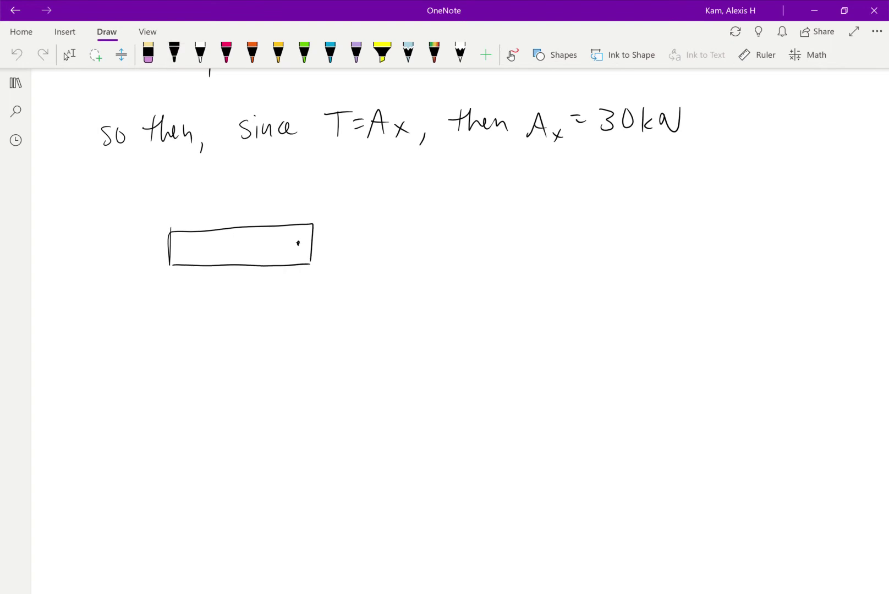
drag(270, 254, 283, 254)
drag(272, 248, 305, 258)
drag(298, 248, 298, 259)
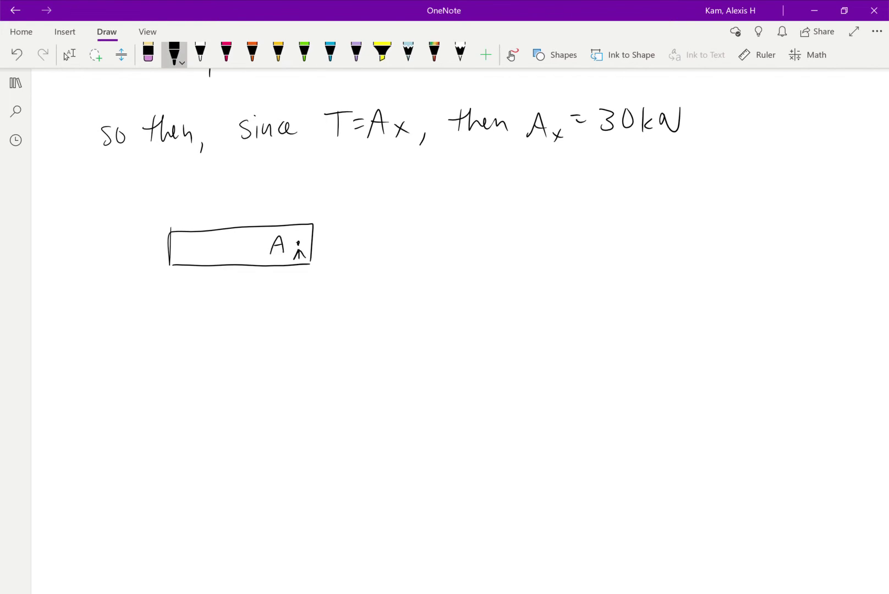
- Draw and label the upward Ay and leftward Ax reactions at A
drag(298, 301, 298, 256)
drag(285, 325, 298, 325)
drag(287, 319, 308, 323)
drag(311, 316, 303, 347)
drag(311, 238, 310, 250)
drag(305, 245, 353, 245)
mouse_move(357, 259)
mouse_down()
mouse_move(362, 240)
mouse_move(371, 258)
mouse_up()
drag(358, 251, 382, 261)
drag(383, 251, 374, 261)
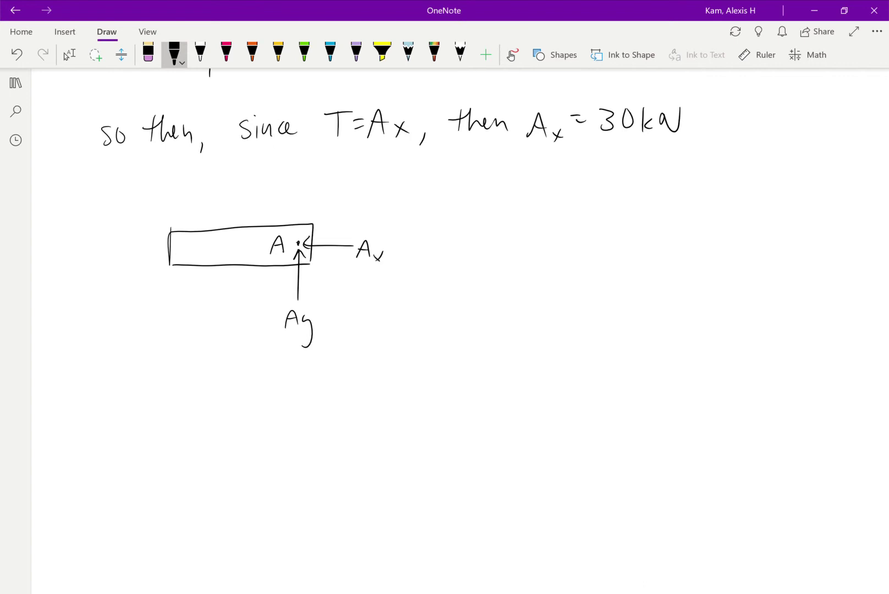
- Label cut point C and add internal forces Vc (shear), Mc (moment) and Nc (normal)
click(168, 248)
drag(191, 242, 191, 254)
drag(162, 207, 161, 287)
mouse_move(161, 204)
mouse_down()
mouse_move(152, 222)
mouse_move(170, 220)
mouse_up()
mouse_move(159, 180)
mouse_down()
mouse_move(164, 190)
mouse_move(172, 178)
mouse_up()
mouse_move(182, 192)
mouse_down()
mouse_move(175, 199)
mouse_move(184, 201)
mouse_up()
mouse_move(134, 220)
mouse_down()
mouse_move(122, 229)
mouse_move(150, 290)
mouse_move(130, 224)
mouse_up()
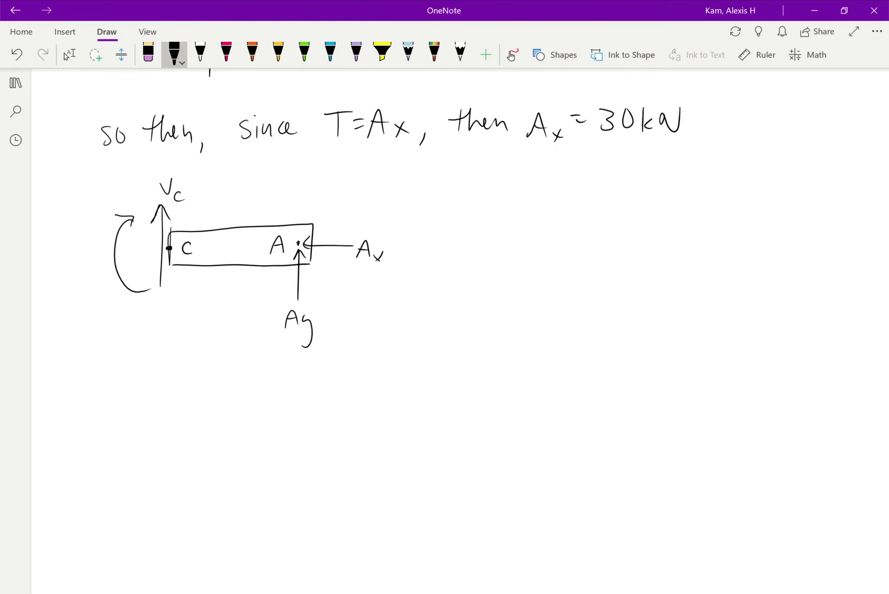
drag(76, 205, 92, 205)
drag(100, 198, 98, 209)
mouse_move(90, 247)
mouse_down()
mouse_move(91, 258)
mouse_move(169, 248)
mouse_up()
mouse_move(44, 249)
mouse_down()
mouse_move(52, 269)
mouse_move(58, 248)
mouse_move(68, 274)
mouse_up()
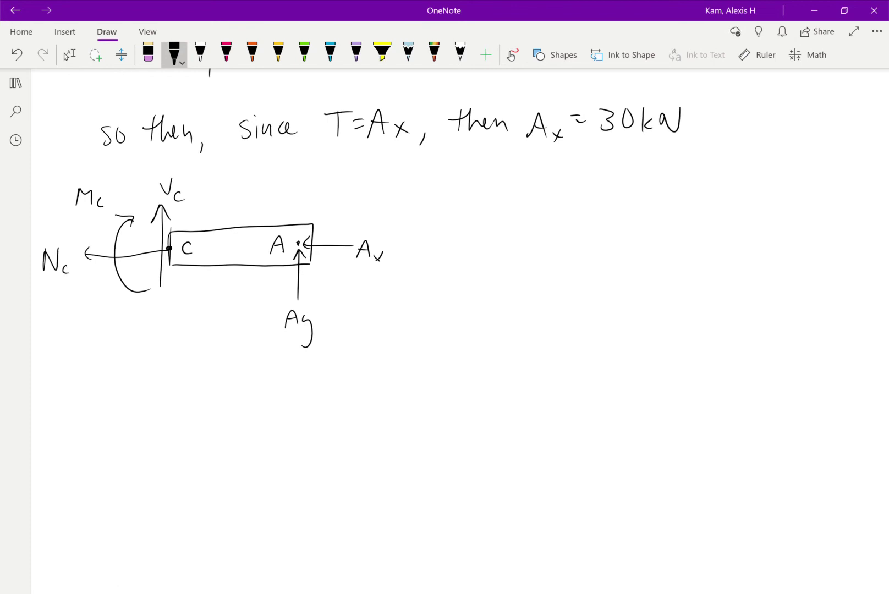
- Draw a dimension arrow beneath the beam from C to A labelled 0.75m
drag(175, 286, 283, 287)
drag(282, 276, 294, 288)
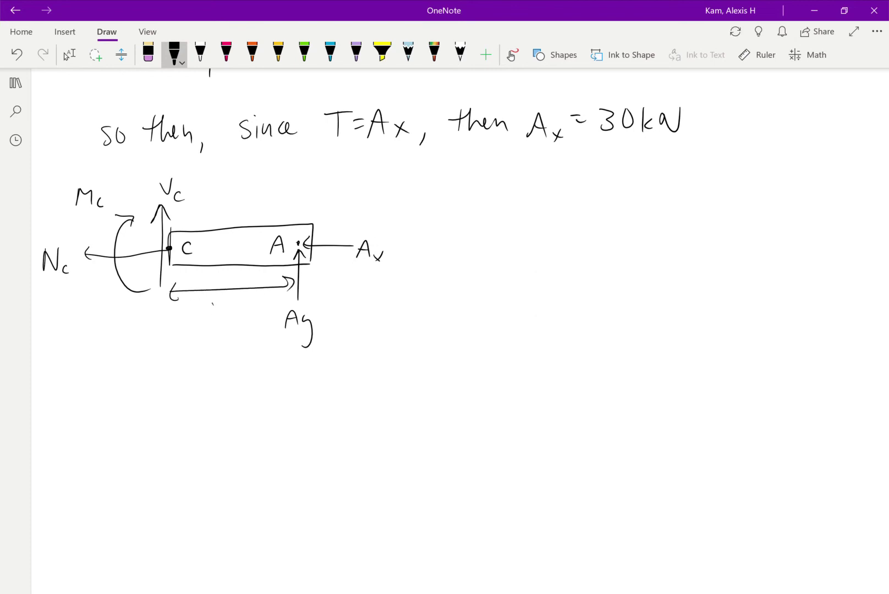
click(220, 315)
mouse_move(211, 307)
mouse_down()
mouse_move(227, 323)
mouse_move(238, 315)
mouse_up()
drag(237, 306, 263, 317)
scroll(220, 209, down, 2)
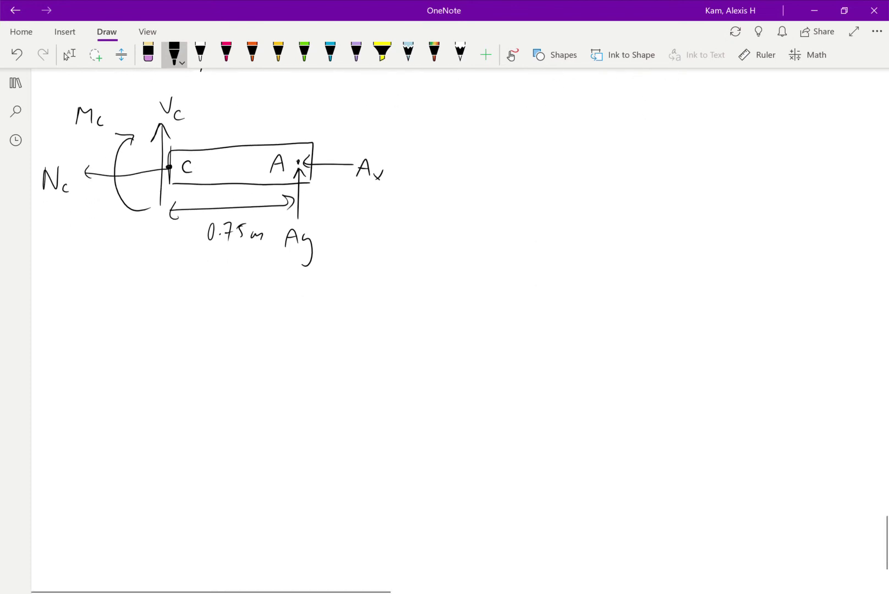
- Handwrite ΣFx=0 in black ink below the diagram
click(69, 54)
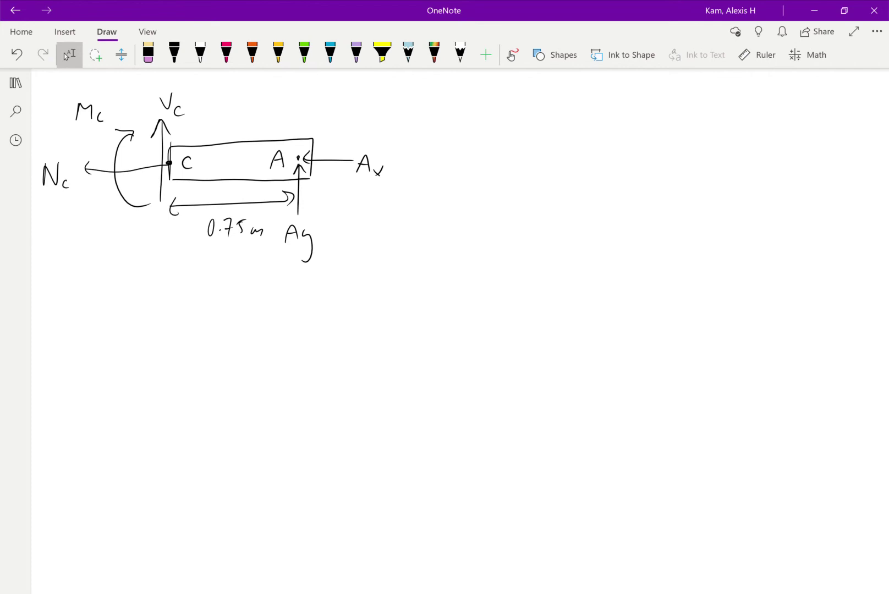
click(173, 54)
mouse_move(98, 288)
mouse_down()
mouse_move(91, 306)
mouse_move(109, 316)
mouse_up()
drag(114, 291, 114, 317)
mouse_move(110, 290)
mouse_down()
mouse_move(128, 287)
mouse_move(127, 303)
mouse_up()
mouse_move(133, 302)
mouse_down()
mouse_move(142, 316)
mouse_move(129, 314)
mouse_up()
drag(149, 293, 162, 299)
mouse_move(177, 286)
mouse_down()
mouse_move(201, 294)
mouse_move(197, 316)
mouse_up()
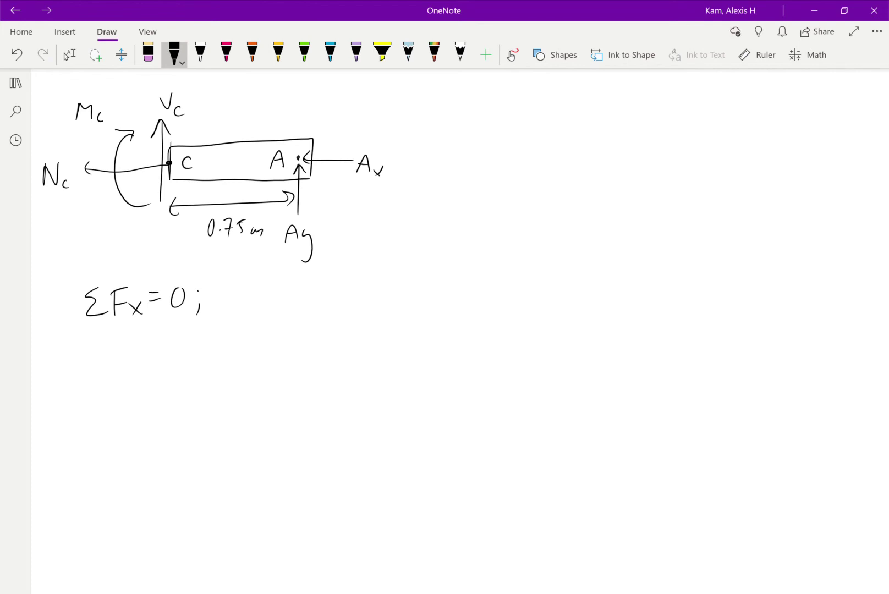
- Write Ax = -Nc beneath the ΣFx=0 equation
mouse_move(116, 364)
mouse_down()
mouse_move(123, 343)
mouse_move(131, 362)
mouse_up()
drag(118, 353, 146, 367)
drag(136, 360, 184, 343)
drag(191, 336, 188, 359)
mouse_move(191, 337)
mouse_down()
mouse_move(199, 363)
mouse_move(205, 337)
mouse_up()
drag(221, 347, 220, 357)
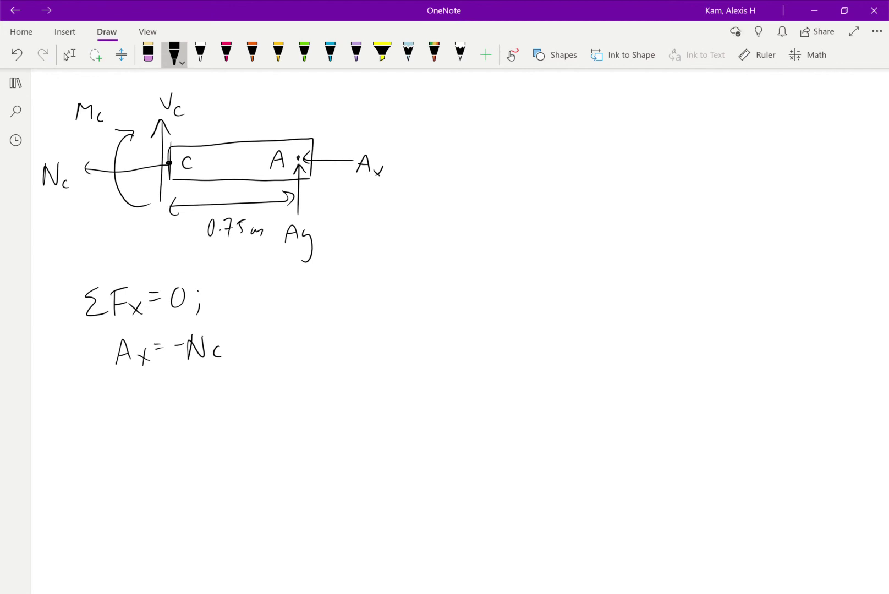
- Draw an arrow to the result Nc = -30kN and box it
drag(243, 361, 239, 374)
mouse_move(246, 350)
mouse_down()
mouse_move(292, 345)
mouse_move(281, 353)
mouse_move(305, 355)
mouse_move(322, 344)
mouse_move(332, 360)
mouse_up()
drag(345, 343, 373, 349)
mouse_move(382, 337)
mouse_down()
mouse_move(393, 342)
mouse_move(382, 355)
mouse_up()
mouse_move(404, 335)
mouse_down()
mouse_move(398, 352)
mouse_move(406, 336)
mouse_up()
mouse_move(415, 335)
mouse_down()
mouse_move(415, 357)
mouse_move(428, 355)
mouse_up()
mouse_move(437, 339)
mouse_down()
mouse_move(436, 357)
mouse_move(453, 331)
mouse_up()
drag(290, 332, 290, 379)
mouse_move(291, 348)
mouse_down()
mouse_move(463, 328)
mouse_move(456, 367)
mouse_up()
drag(282, 377, 483, 371)
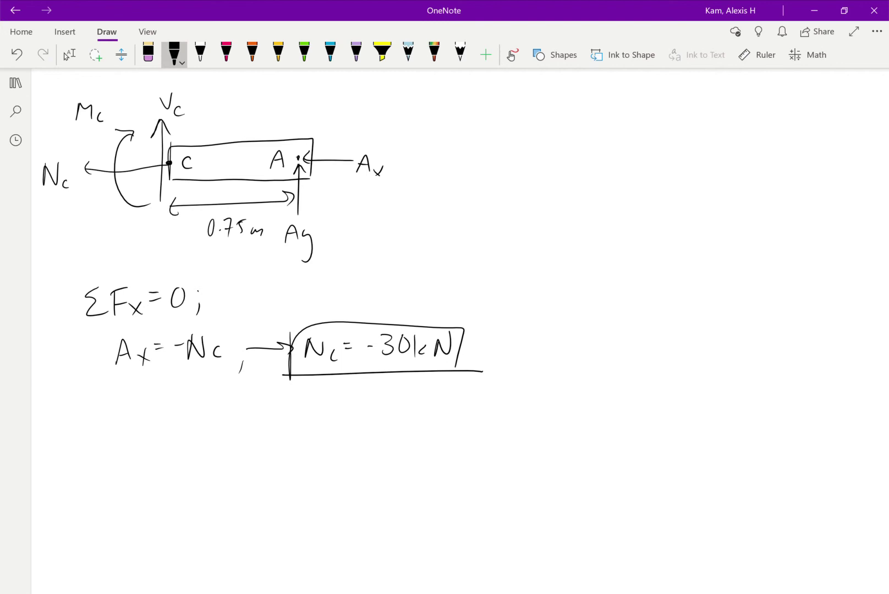
- Start the vertical balance by writing ΣFy=0 below the Ax line
mouse_move(102, 403)
mouse_down()
mouse_move(98, 438)
mouse_move(111, 431)
mouse_up()
mouse_move(127, 406)
mouse_down()
mouse_move(127, 436)
mouse_move(137, 407)
mouse_up()
drag(121, 429, 130, 426)
drag(140, 421, 140, 452)
drag(160, 413, 170, 420)
mouse_move(189, 407)
mouse_down()
mouse_move(207, 425)
mouse_move(200, 445)
mouse_up()
- Add a semicolon after ΣFy=0 and write Vc = -Ay beneath it
click(204, 415)
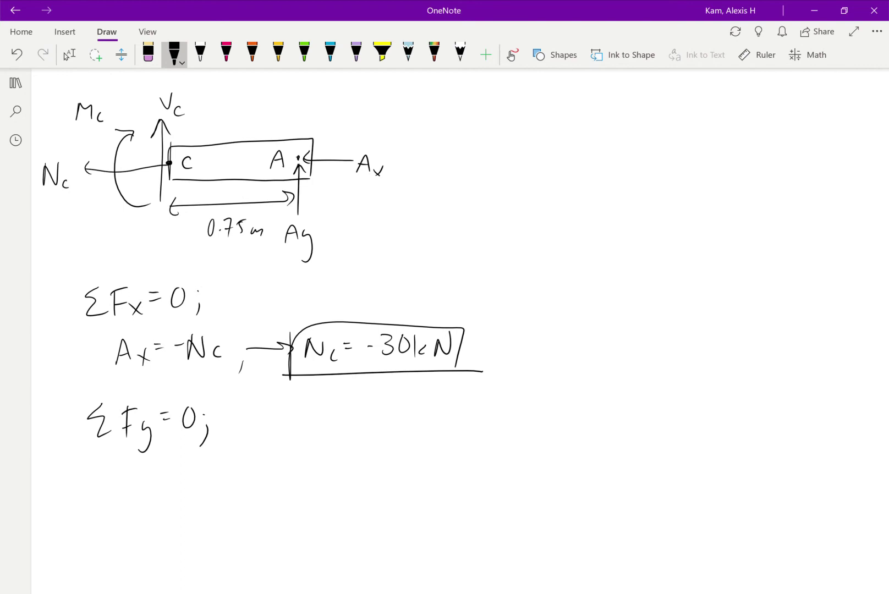
mouse_move(126, 469)
mouse_down()
mouse_move(143, 467)
mouse_move(149, 495)
mouse_move(161, 498)
mouse_up()
drag(166, 479, 180, 481)
drag(190, 477, 207, 473)
mouse_move(208, 493)
mouse_down()
mouse_move(226, 493)
mouse_move(226, 482)
mouse_up()
mouse_move(234, 476)
mouse_down()
mouse_move(243, 486)
mouse_move(237, 509)
mouse_up()
- Draw an arrow to the result Vc = -8kN and box it
click(263, 473)
drag(263, 473, 313, 464)
mouse_move(301, 457)
mouse_down()
mouse_move(323, 474)
mouse_move(369, 468)
mouse_move(375, 458)
mouse_up()
mouse_move(390, 480)
mouse_down()
mouse_move(405, 469)
mouse_move(444, 460)
mouse_move(438, 477)
mouse_move(444, 462)
mouse_move(452, 483)
mouse_up()
mouse_move(464, 468)
mouse_down()
mouse_move(462, 476)
mouse_move(489, 463)
mouse_move(490, 480)
mouse_up()
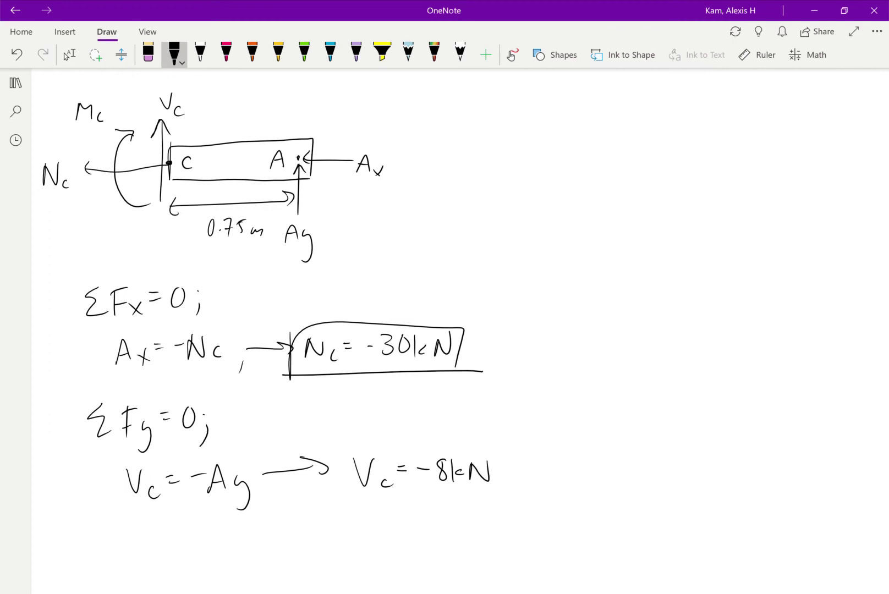
mouse_move(341, 454)
mouse_down()
mouse_move(513, 450)
mouse_move(507, 498)
mouse_up()
drag(324, 501, 514, 496)
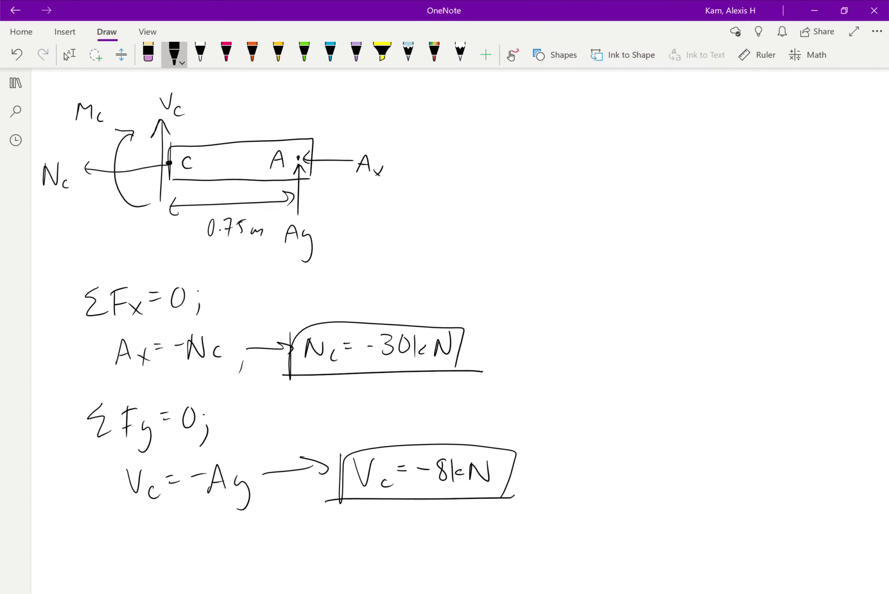
- Draw the counter-clockwise-positive sign convention in black ink below Vc = -Ay
scroll(275, 297, down, 5)
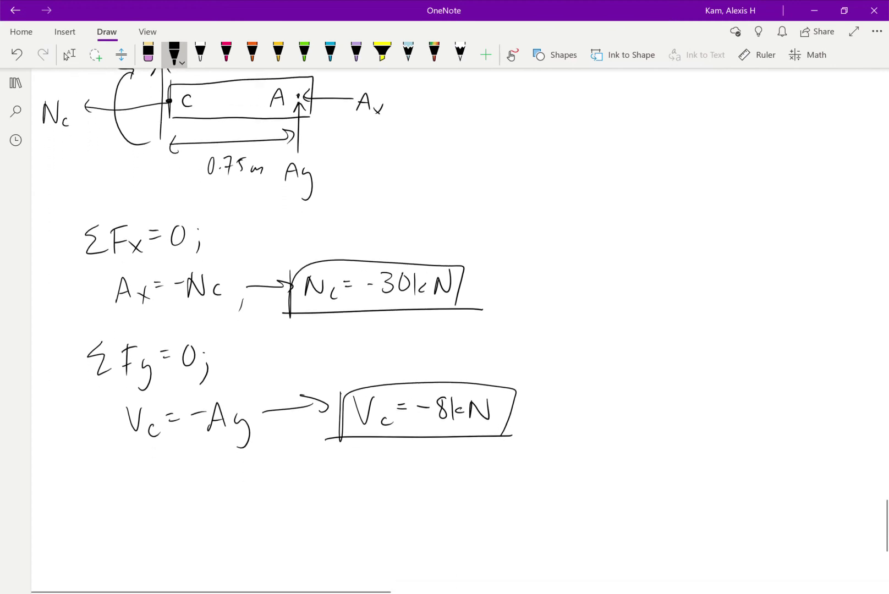
click(66, 56)
click(174, 53)
mouse_move(87, 358)
mouse_down()
mouse_move(109, 371)
mouse_move(97, 381)
mouse_move(88, 346)
mouse_move(103, 342)
mouse_move(151, 381)
mouse_move(176, 359)
mouse_move(177, 381)
mouse_up()
- Write ΣMc=0 and begin the next line as 0 = -Mc
scroll(352, 330, up, 5)
scroll(351, 330, down, 7)
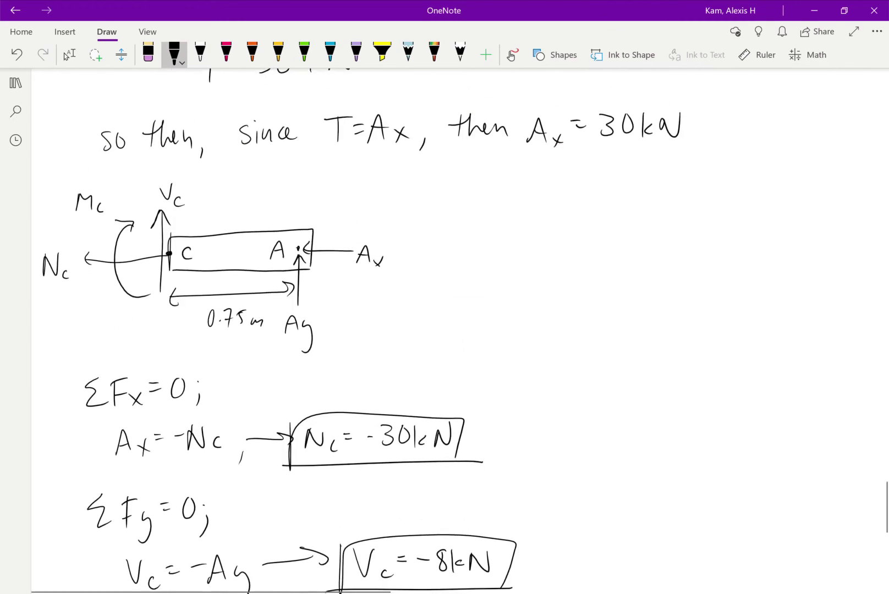
click(66, 56)
click(173, 53)
drag(197, 303, 217, 280)
drag(211, 287, 218, 284)
mouse_move(240, 274)
mouse_down()
mouse_move(236, 297)
mouse_move(240, 275)
mouse_up()
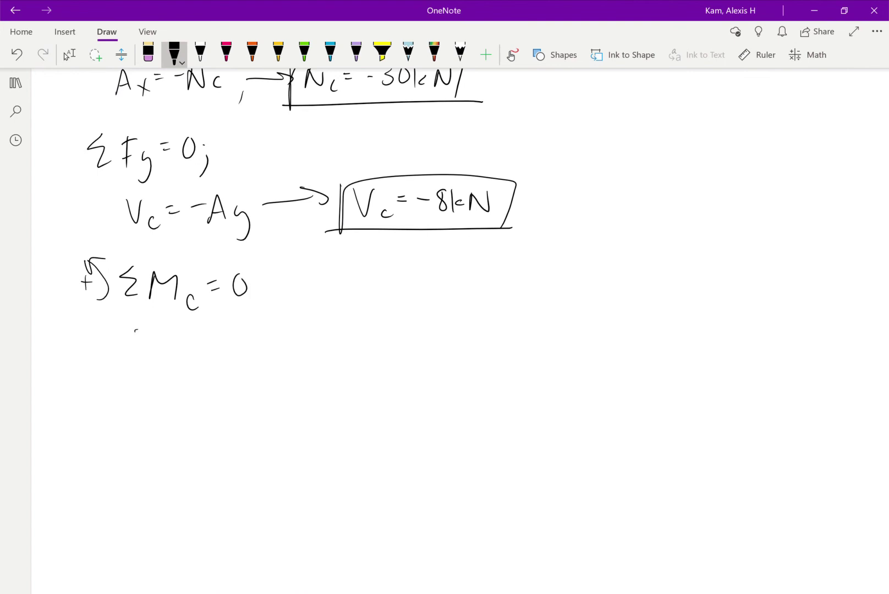
mouse_move(135, 330)
mouse_down()
mouse_move(175, 344)
mouse_move(219, 326)
mouse_move(240, 355)
mouse_move(255, 355)
mouse_up()
- Scroll up to check the free body diagram, then return to the equations
scroll(352, 274, up, 2)
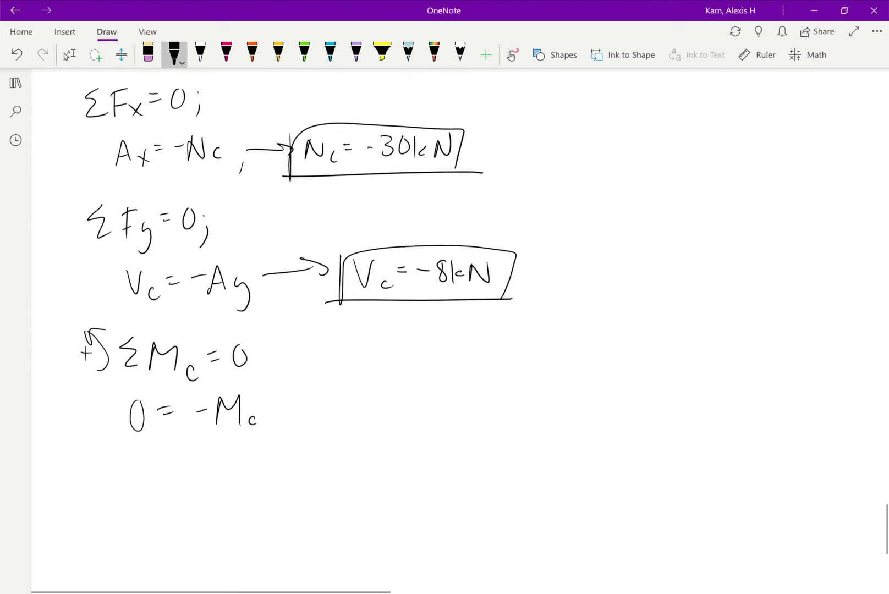
click(67, 54)
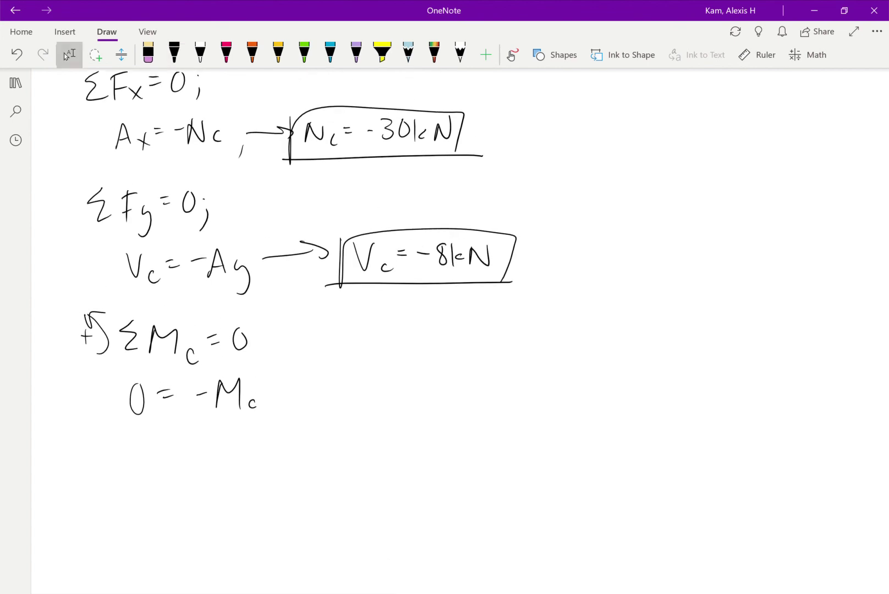
scroll(439, 329, up, 6)
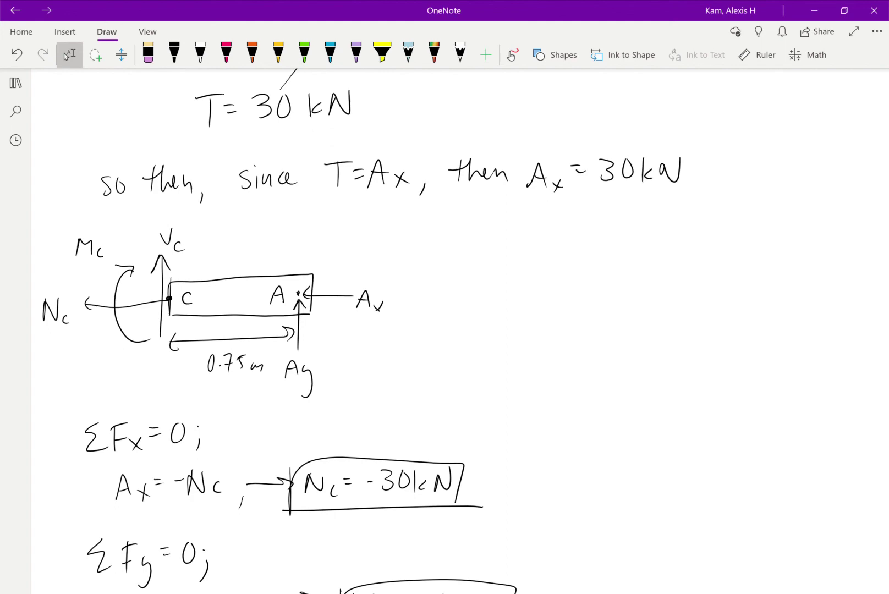
scroll(444, 330, down, 6)
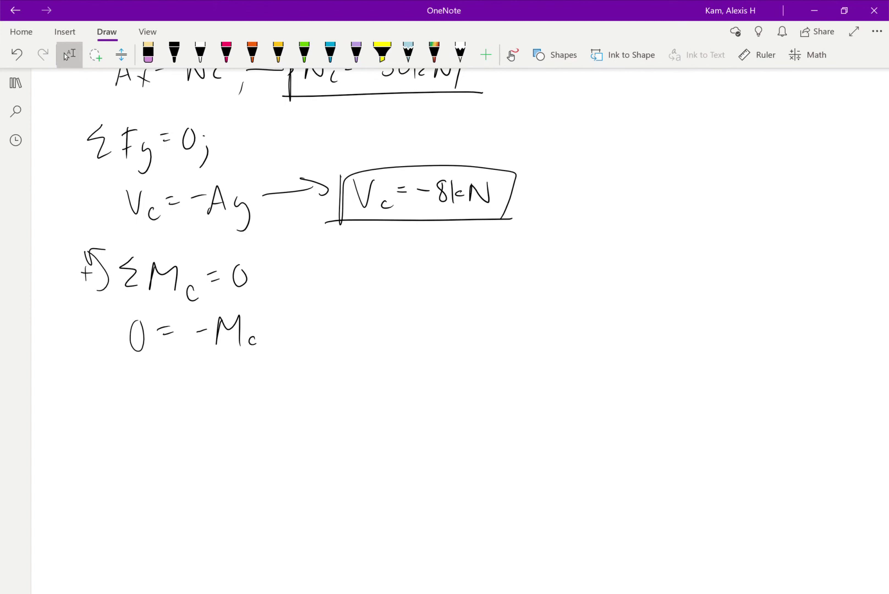
scroll(460, 330, up, 7)
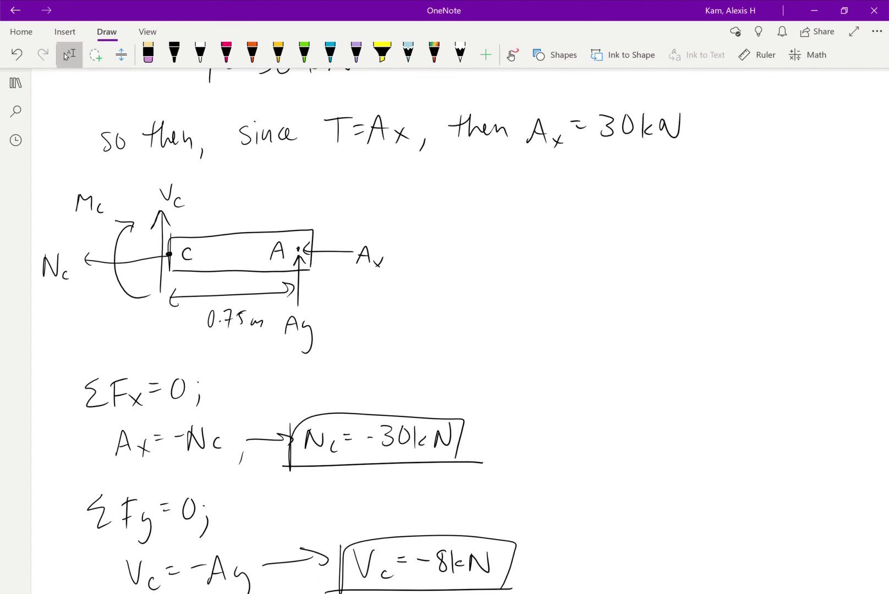
scroll(460, 330, down, 8)
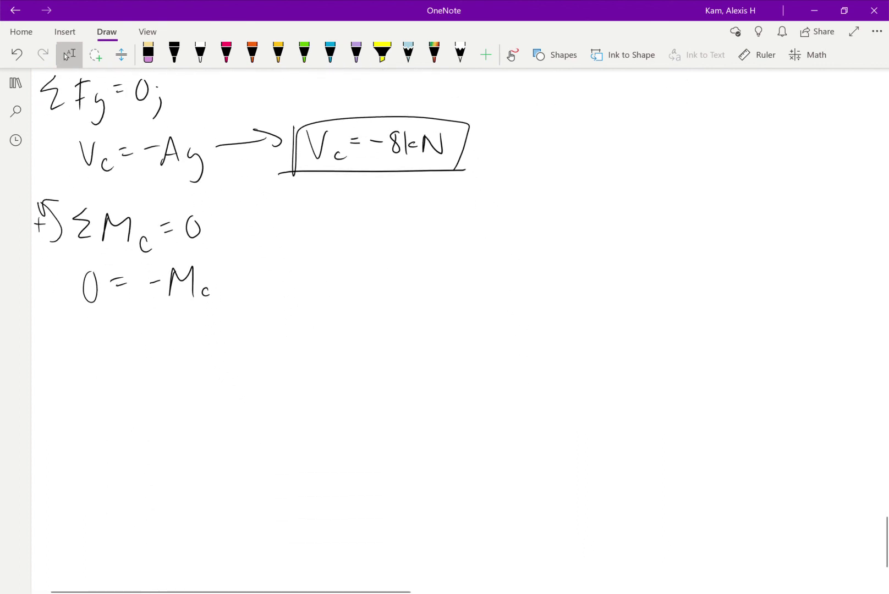
- Extend the moment equation to 0 = -Mc + Ay(0.75m)
click(174, 53)
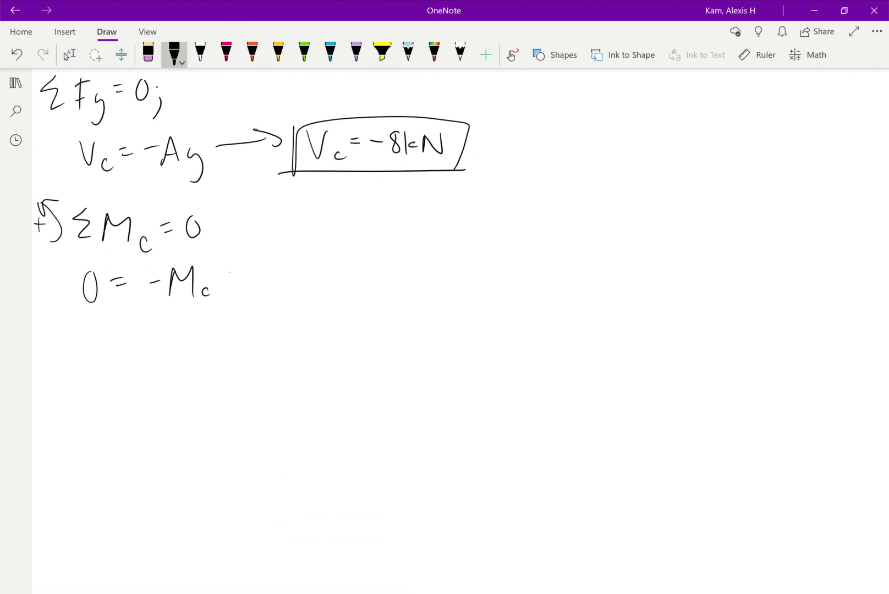
drag(231, 272, 232, 286)
mouse_move(226, 280)
mouse_down()
mouse_move(235, 279)
mouse_move(241, 299)
mouse_move(257, 300)
mouse_up()
mouse_move(240, 292)
mouse_down()
mouse_move(253, 290)
mouse_move(261, 304)
mouse_up()
mouse_move(260, 294)
mouse_down()
mouse_move(271, 307)
mouse_move(262, 306)
mouse_move(264, 322)
mouse_up()
mouse_move(298, 263)
mouse_down()
mouse_move(293, 293)
mouse_move(306, 270)
mouse_move(322, 274)
mouse_move(327, 287)
mouse_up()
drag(338, 266, 336, 283)
mouse_move(334, 267)
mouse_down()
mouse_move(384, 285)
mouse_move(343, 285)
mouse_move(343, 274)
mouse_up()
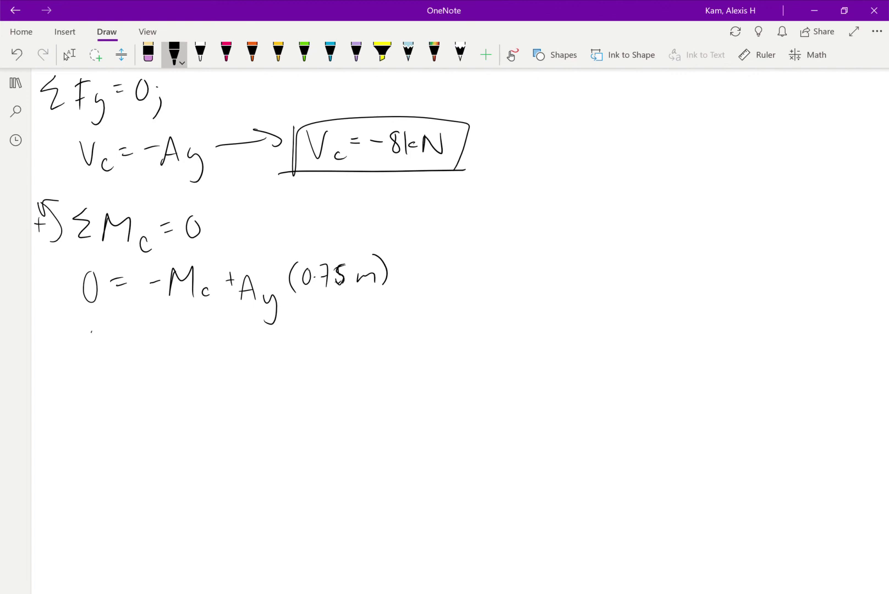
- Write Mc = 8kN(0.75m) below the moment equation
drag(90, 353, 123, 357)
mouse_move(169, 330)
mouse_down()
mouse_move(179, 352)
mouse_move(191, 347)
mouse_up()
mouse_move(200, 350)
mouse_down()
mouse_move(212, 350)
mouse_move(216, 330)
mouse_up()
mouse_move(238, 324)
mouse_down()
mouse_move(229, 348)
mouse_move(237, 365)
mouse_move(246, 331)
mouse_move(270, 352)
mouse_move(282, 345)
mouse_up()
click(255, 345)
drag(281, 332, 323, 355)
drag(97, 428, 147, 426)
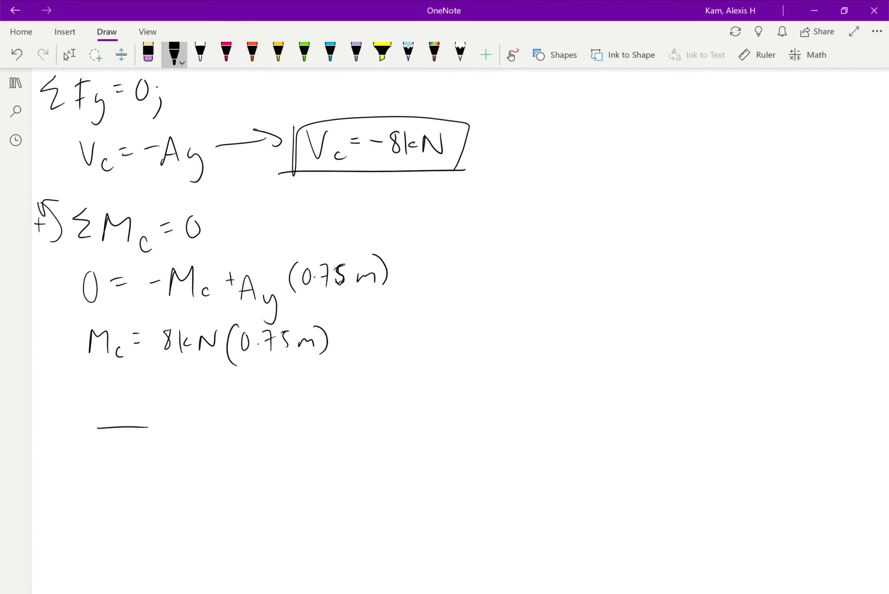
- Draw a double arrow to Mc = 6kNm, box it, and switch to Lasso Select
drag(100, 448, 207, 440)
mouse_move(221, 437)
mouse_down()
mouse_move(217, 445)
mouse_move(246, 414)
mouse_move(270, 426)
mouse_up()
mouse_move(290, 411)
mouse_down()
mouse_move(290, 435)
mouse_move(300, 434)
mouse_up()
drag(313, 412, 310, 437)
mouse_move(312, 414)
mouse_down()
mouse_move(328, 411)
mouse_move(357, 432)
mouse_up()
drag(167, 405, 168, 464)
mouse_move(170, 412)
mouse_down()
mouse_move(376, 400)
mouse_move(393, 456)
mouse_up()
drag(178, 472, 393, 477)
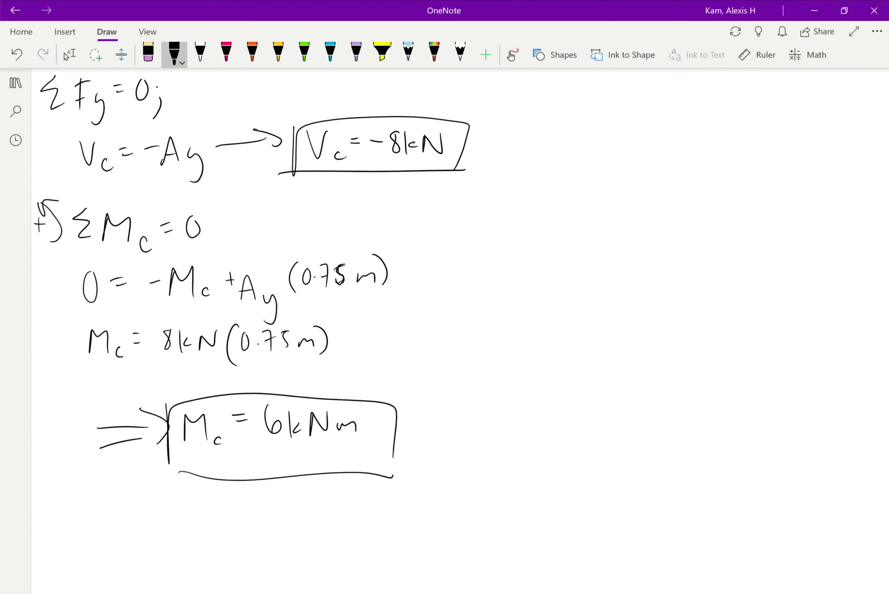
scroll(251, 330, up, 5)
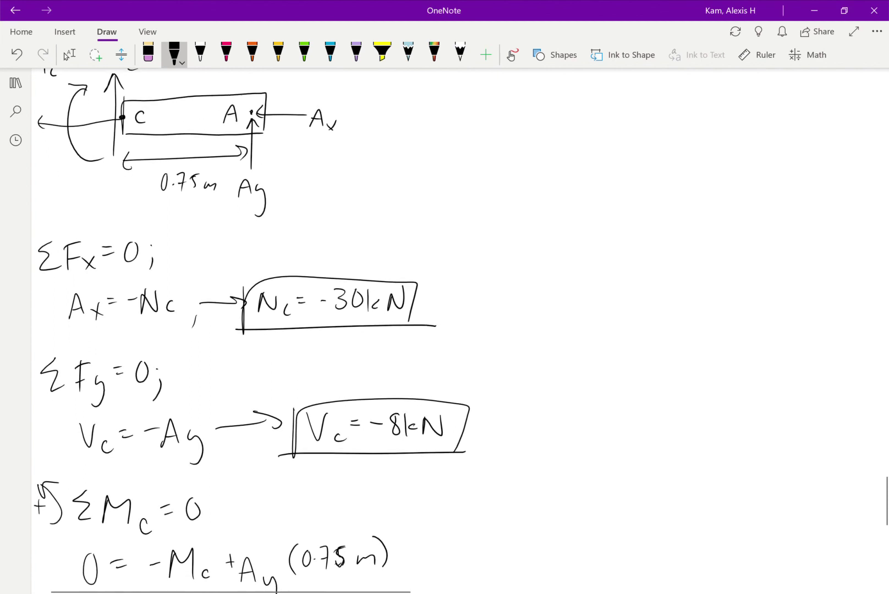
click(69, 54)
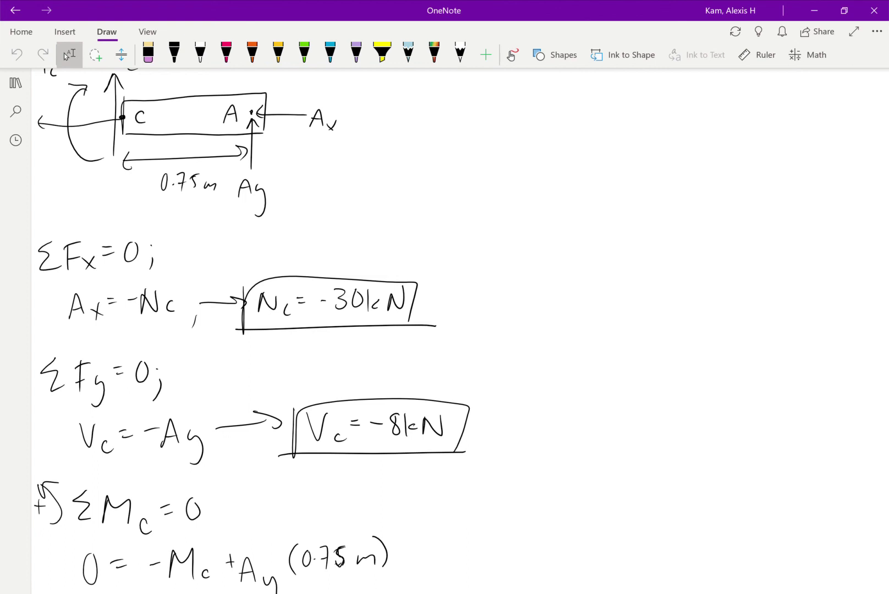
scroll(254, 297, down, 5)
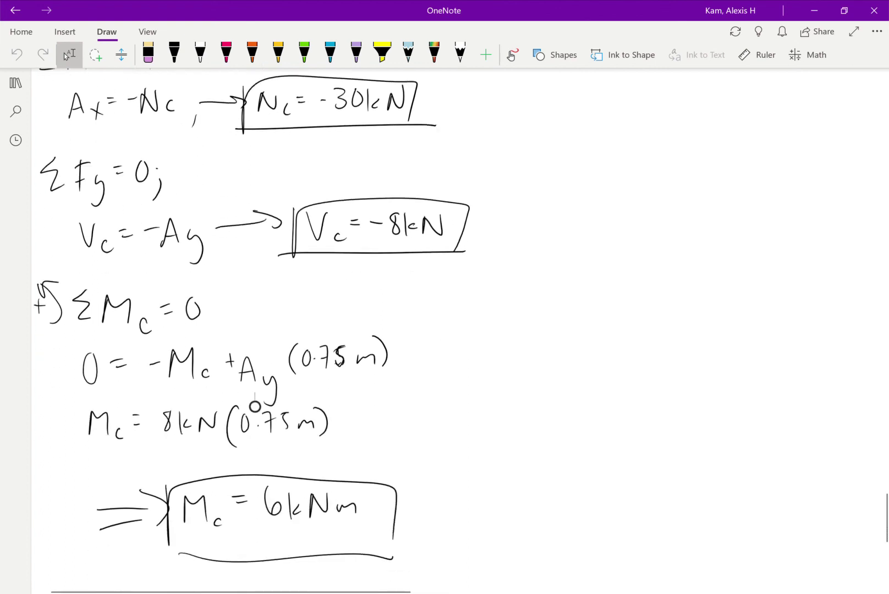